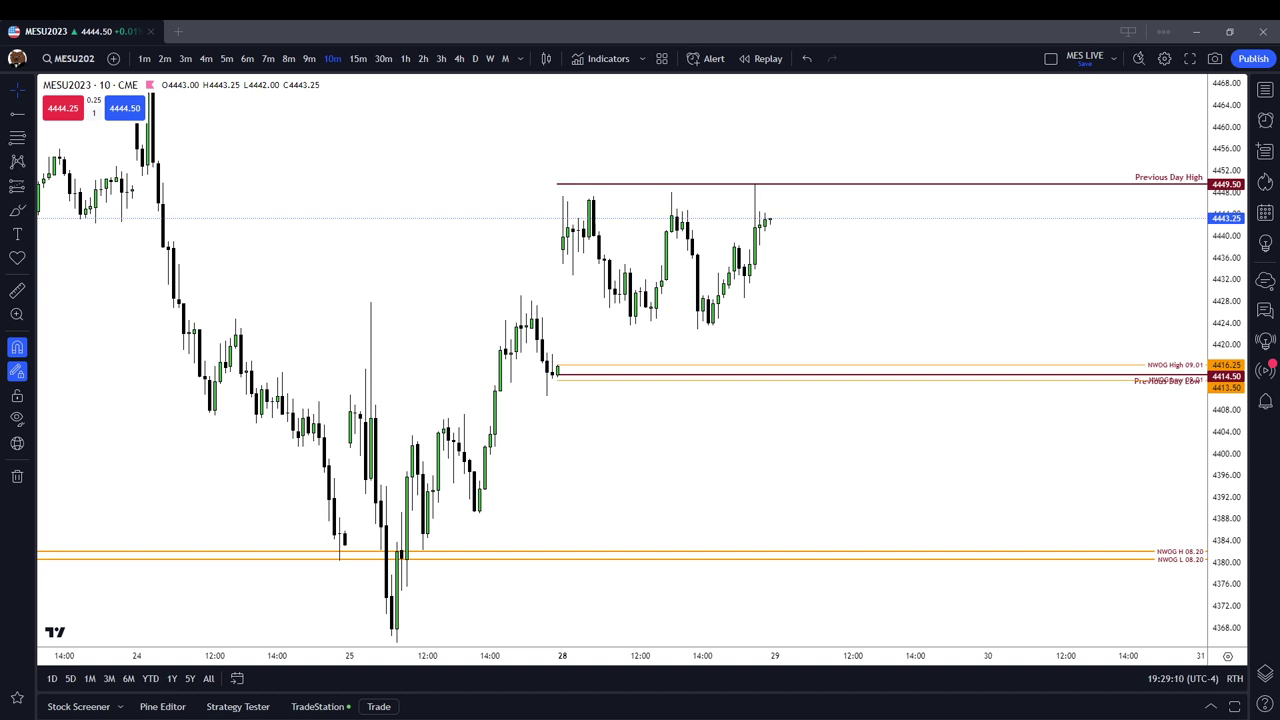
scroll(991, 338, "up", 3)
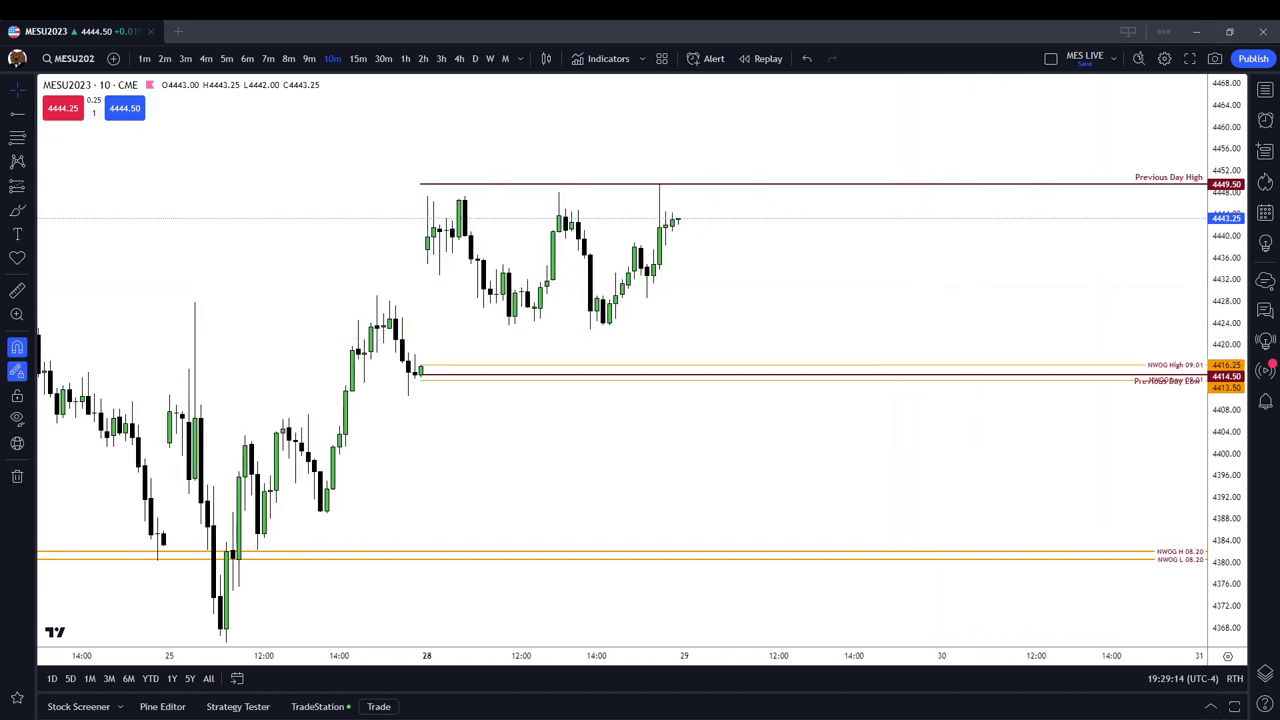
scroll(784, 439, "down", 2)
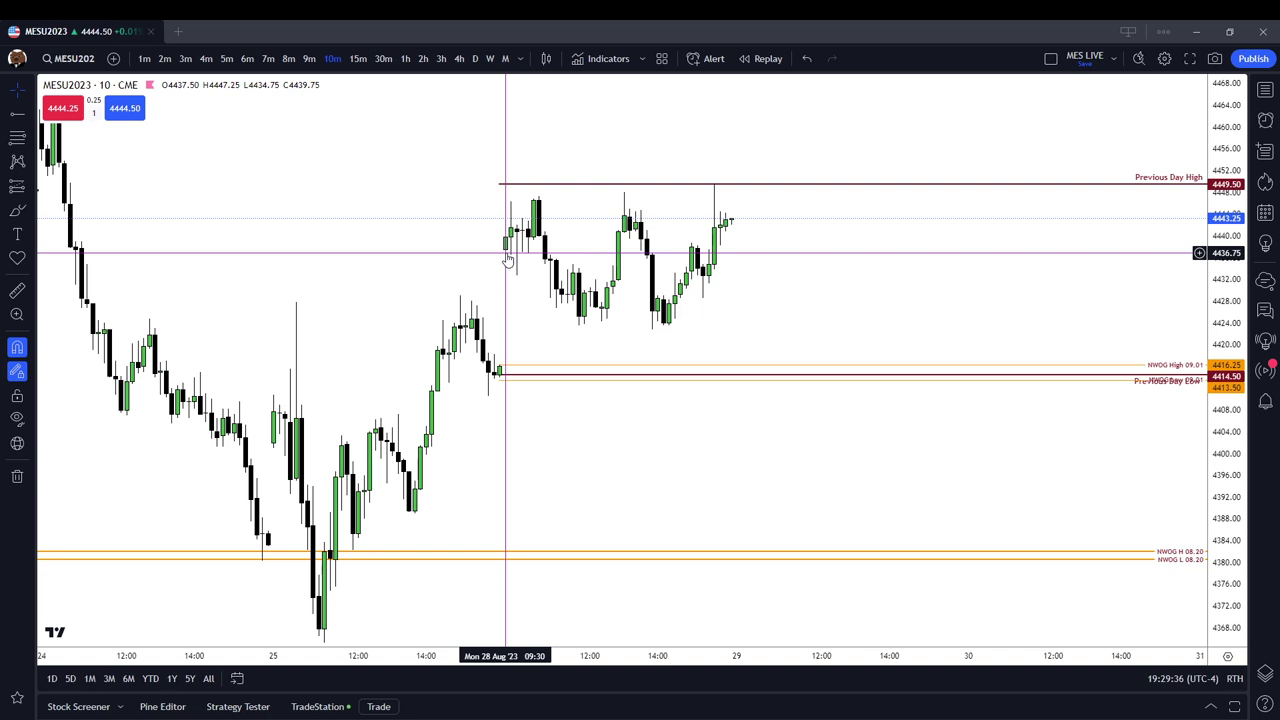
left_click_drag(507, 260, 576, 245)
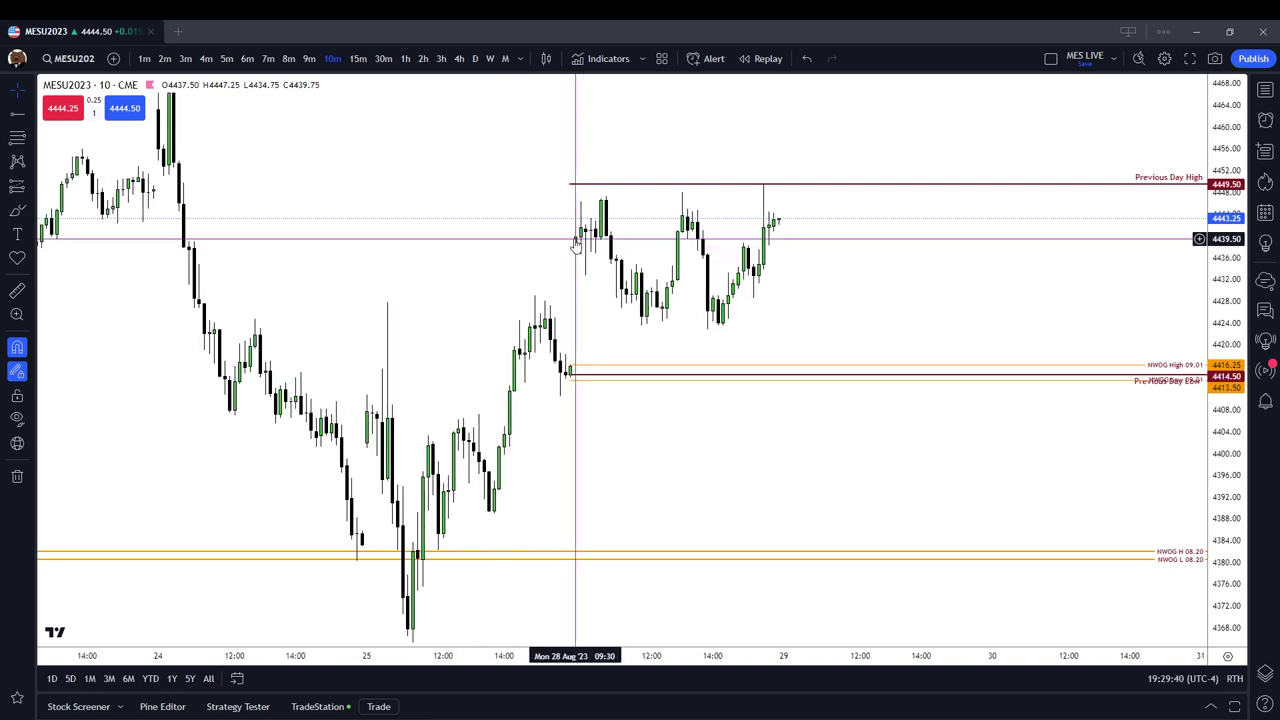
left_click_drag(505, 186, 522, 233)
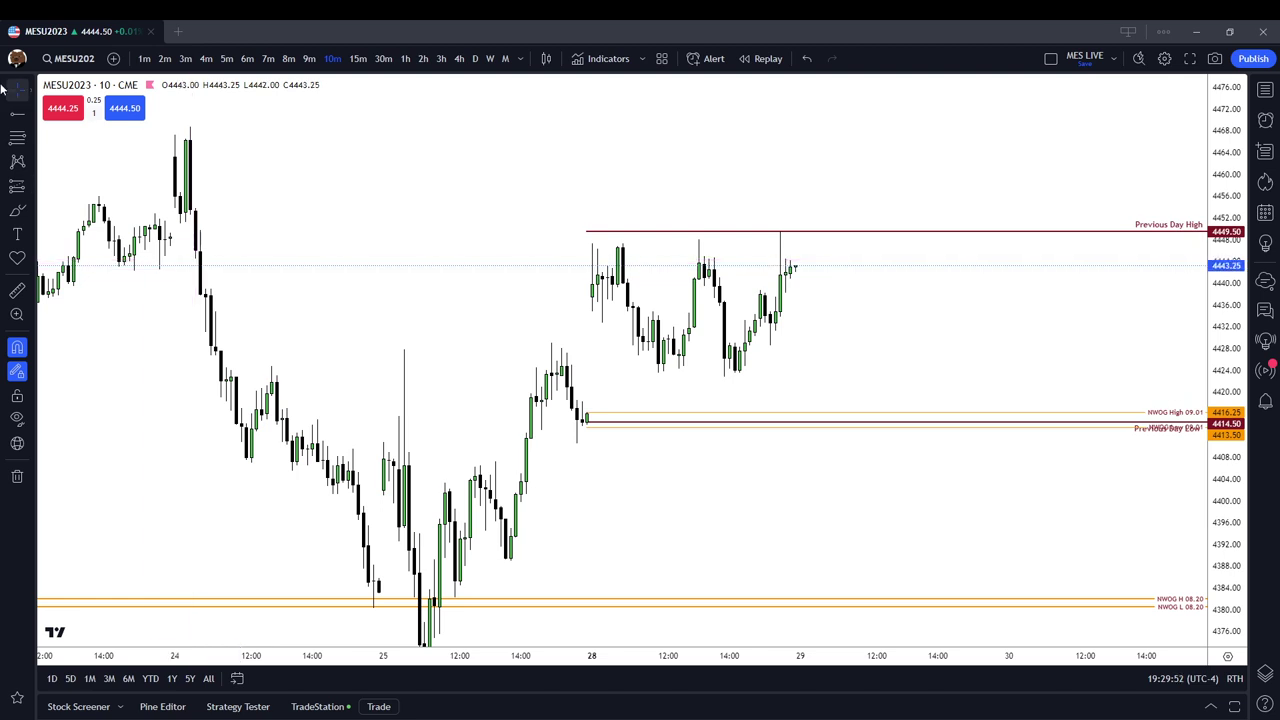
left_click(17, 137)
left_click(190, 278)
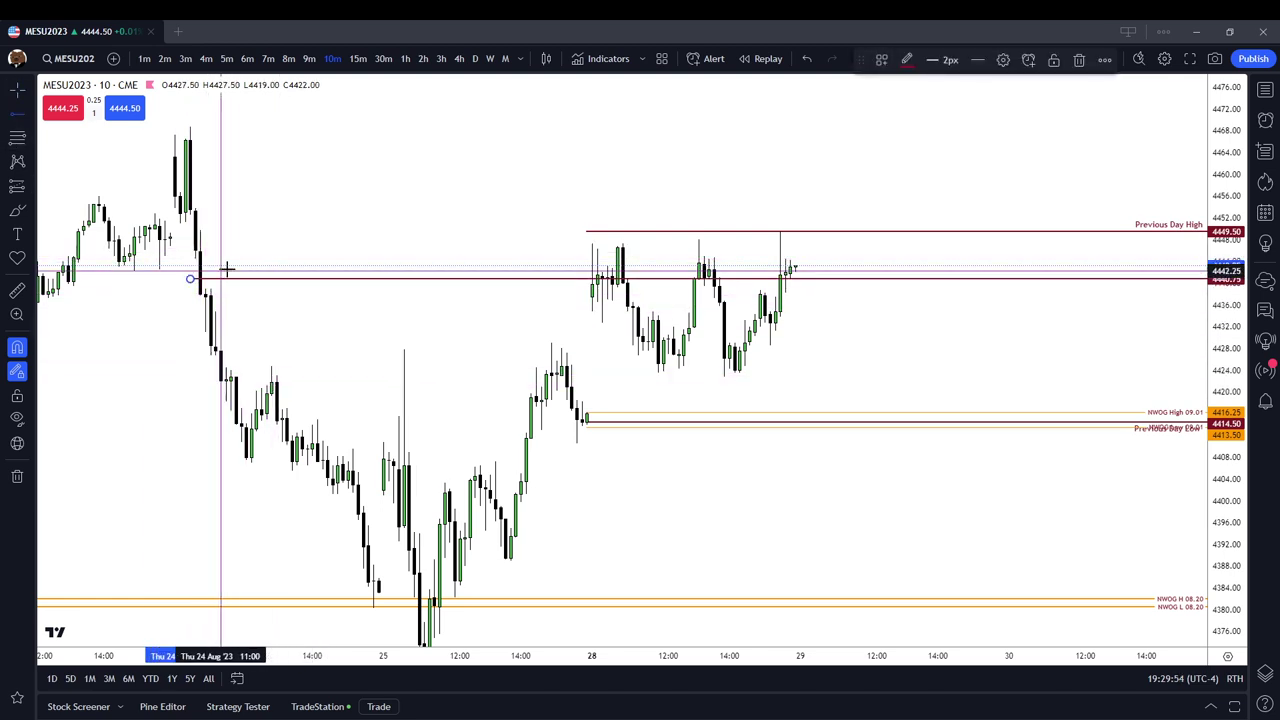
left_click(1078, 61)
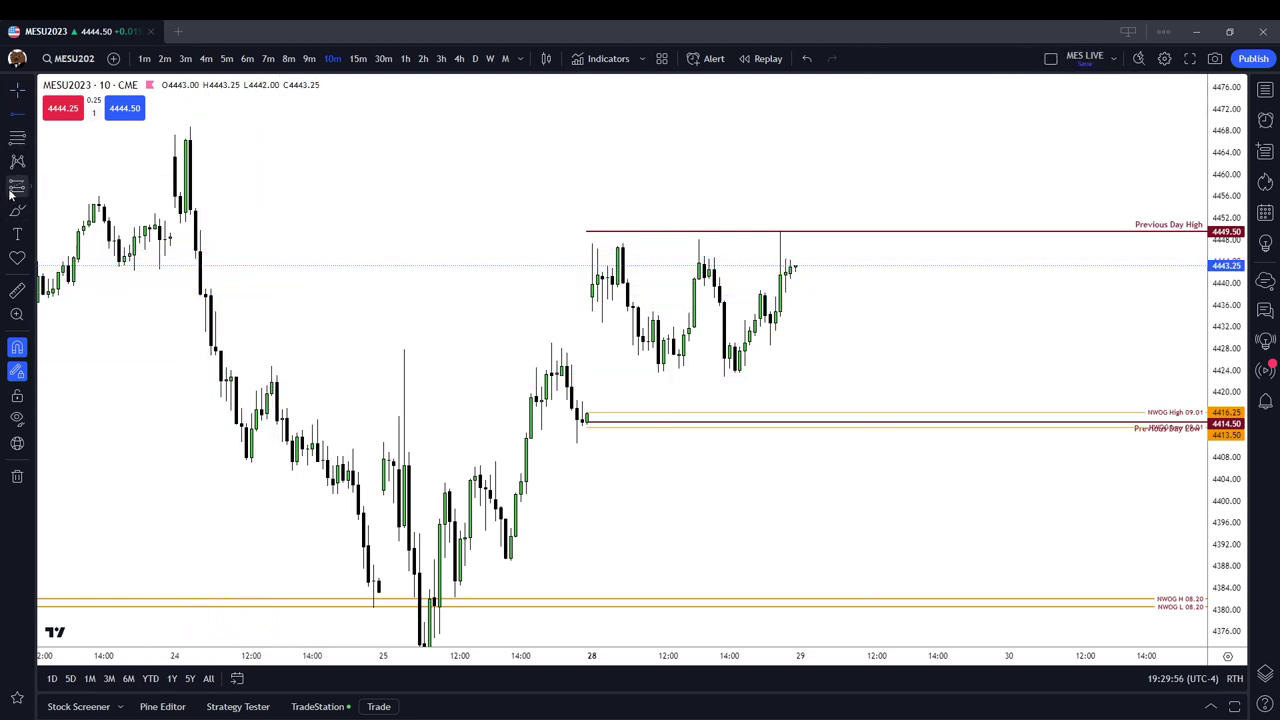
Step: Circle the sharp drop on 24 August between about 4438 and 4446 with the Brush, and delete the mark
left_click(17, 349)
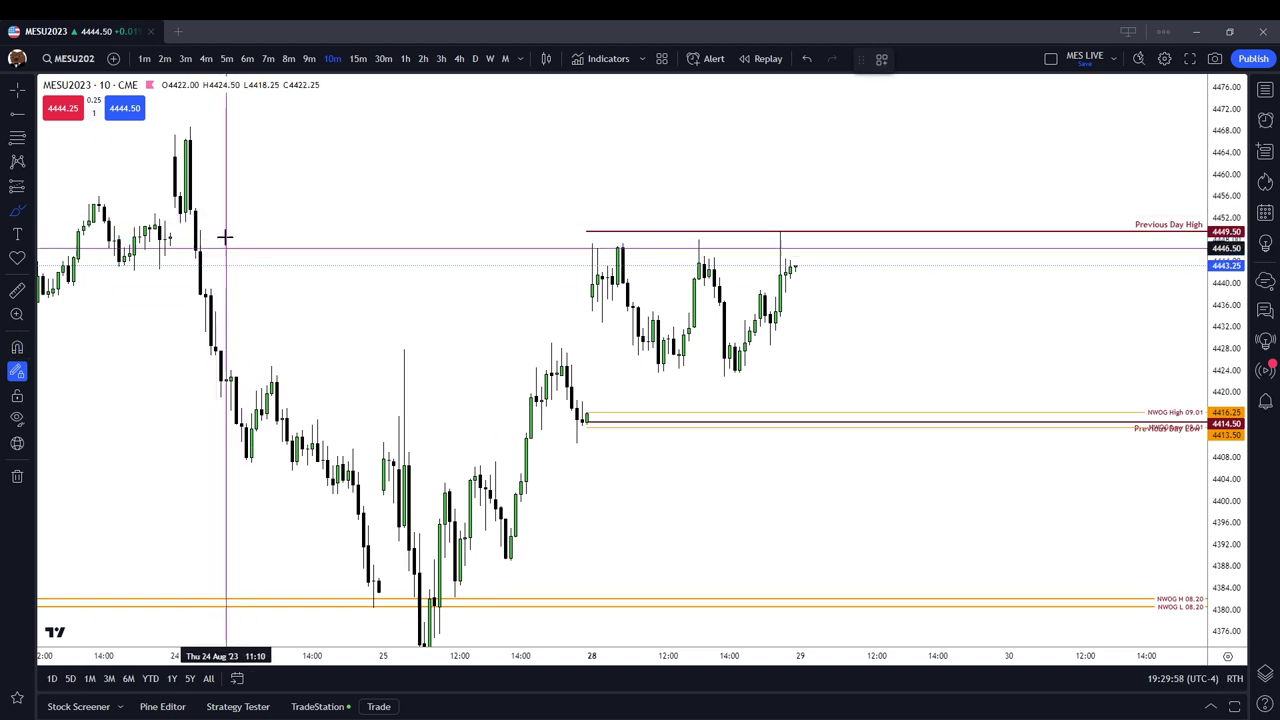
mouse_move(206, 256)
left_mouse_down()
mouse_move(186, 283)
mouse_move(242, 250)
left_mouse_up()
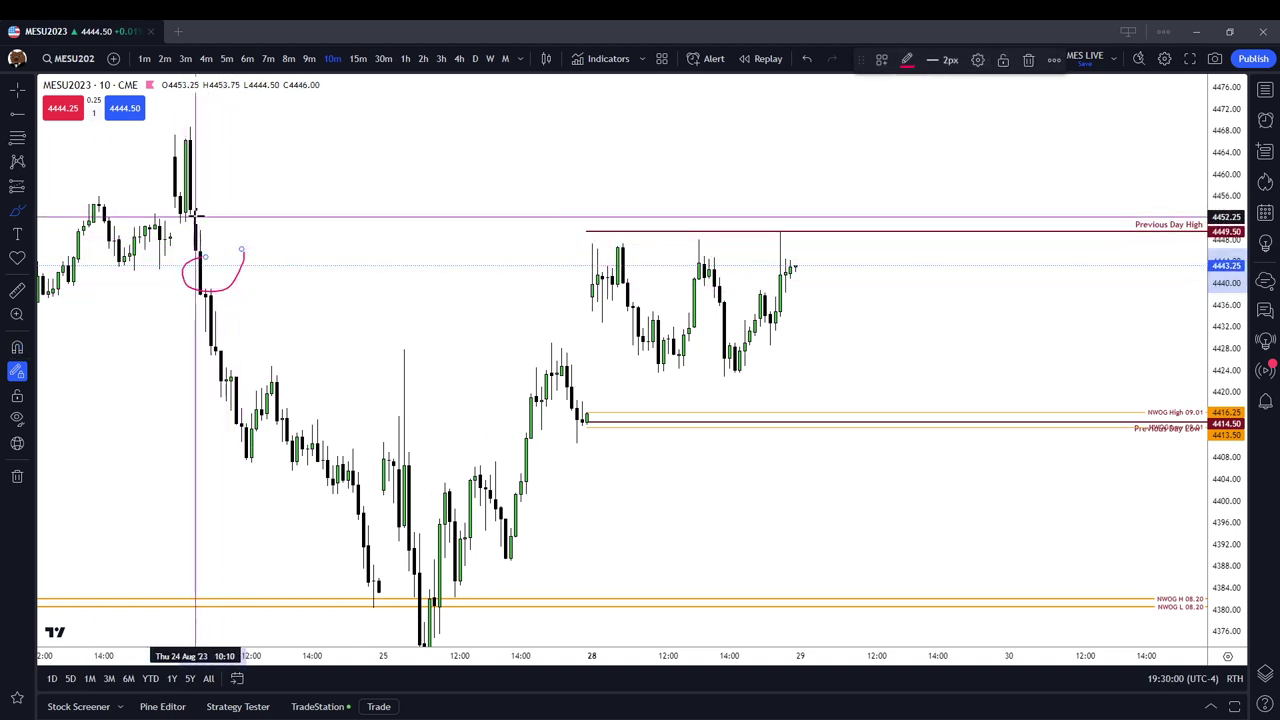
mouse_move(223, 208)
left_mouse_down()
mouse_move(183, 212)
mouse_move(220, 209)
left_mouse_up()
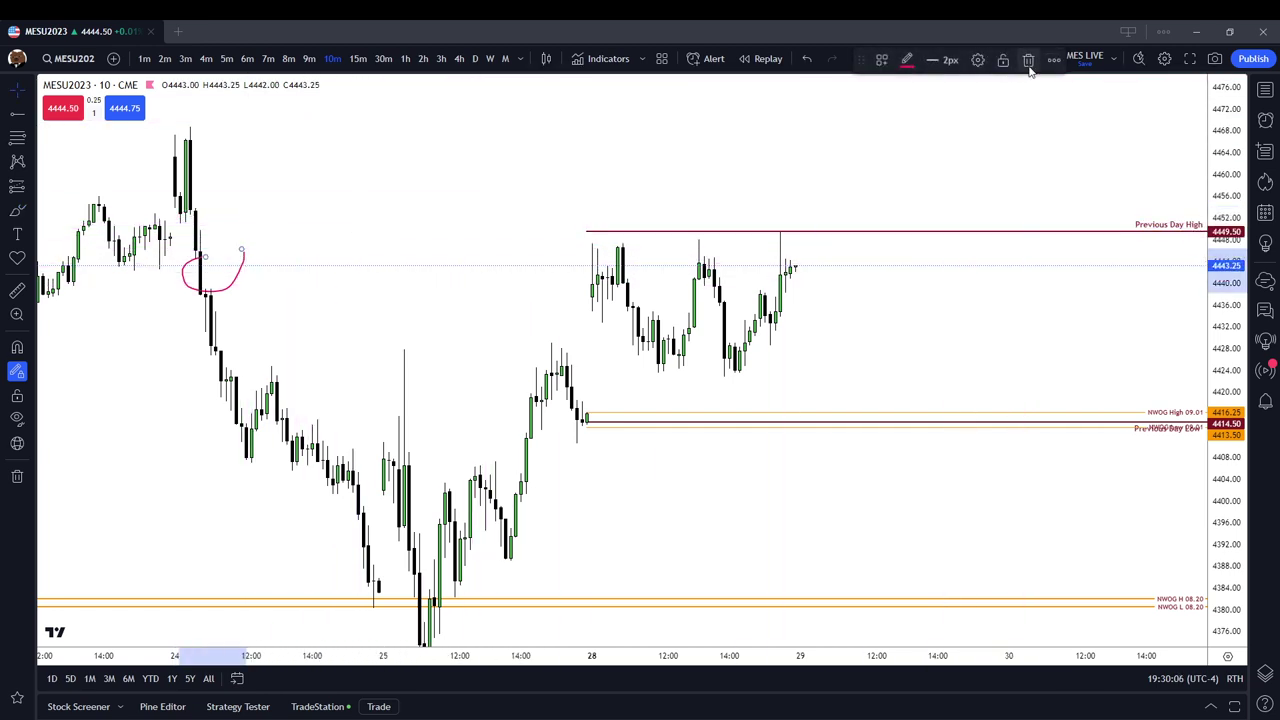
Step: Place a vertical line at 12:00 on Monday 28 August
scroll(757, 230, "up", 2)
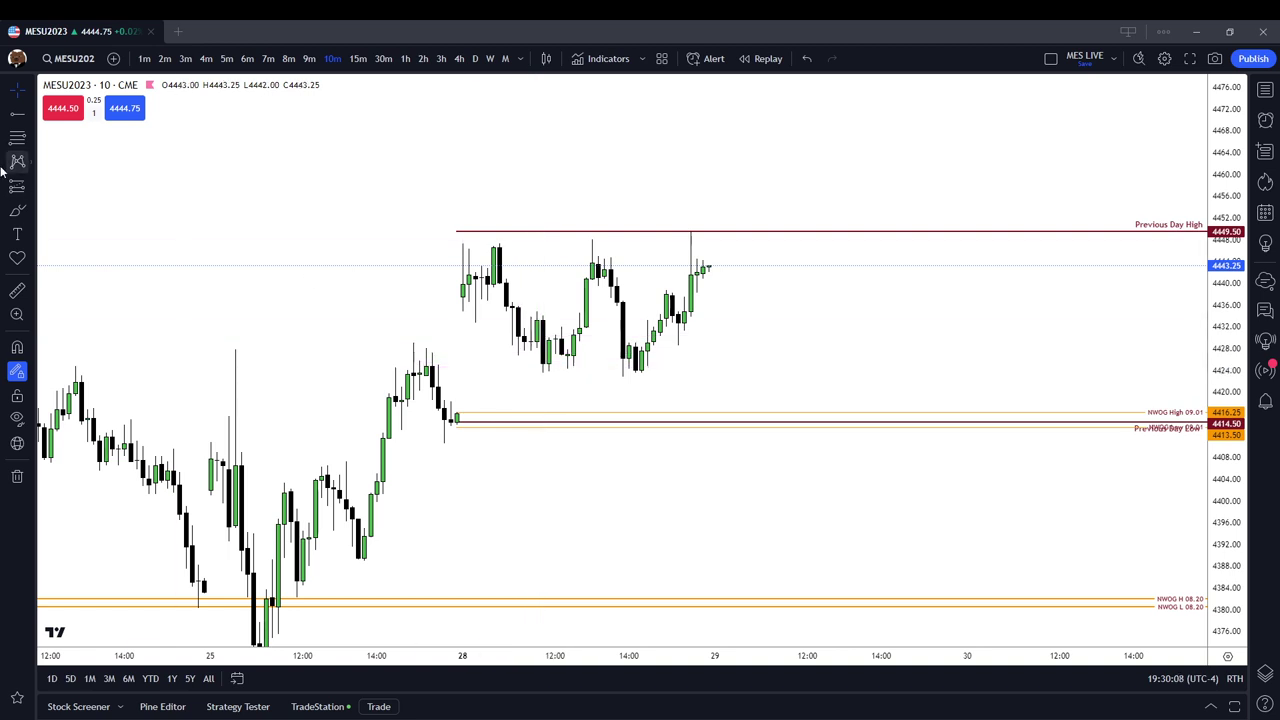
left_click(24, 138)
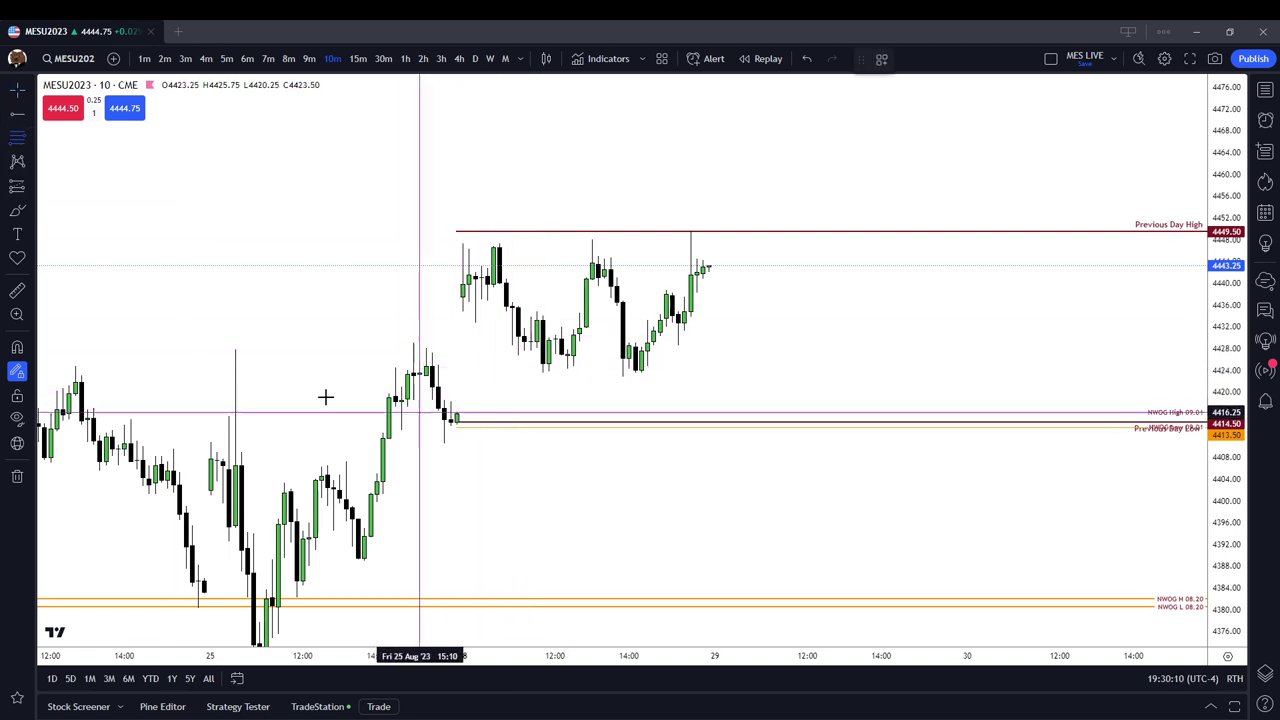
left_click(28, 120)
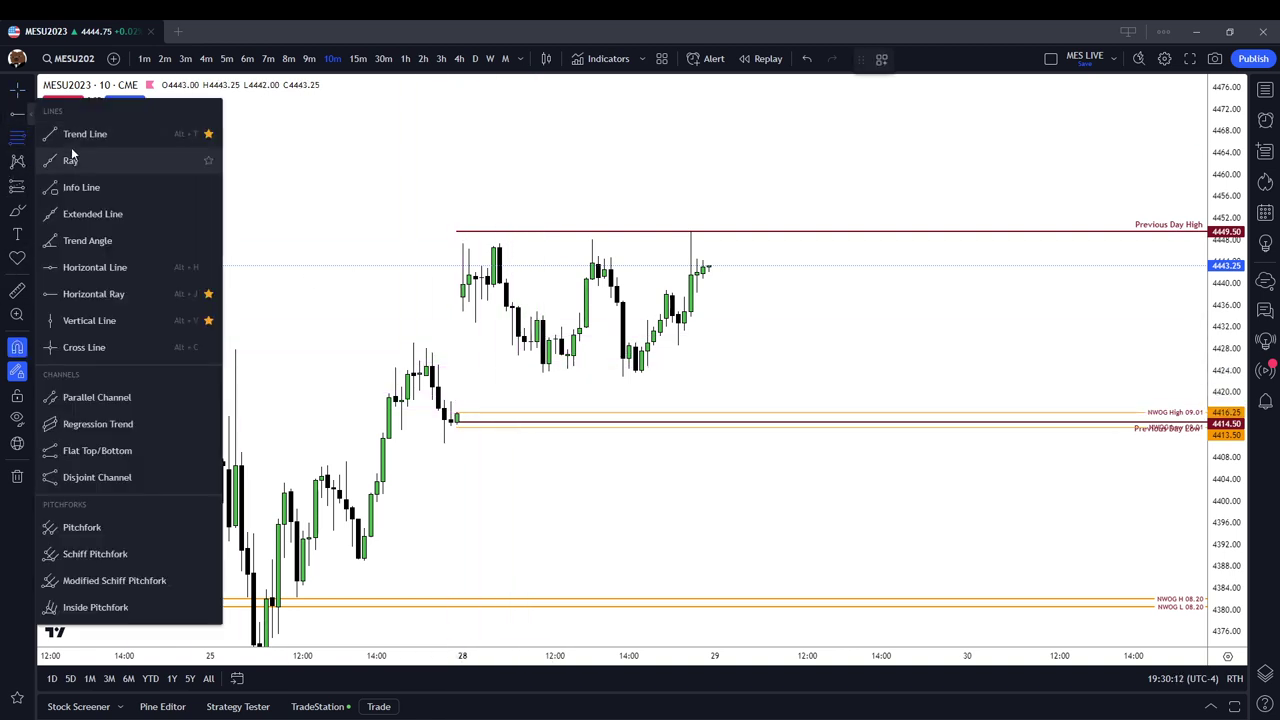
left_click(90, 324)
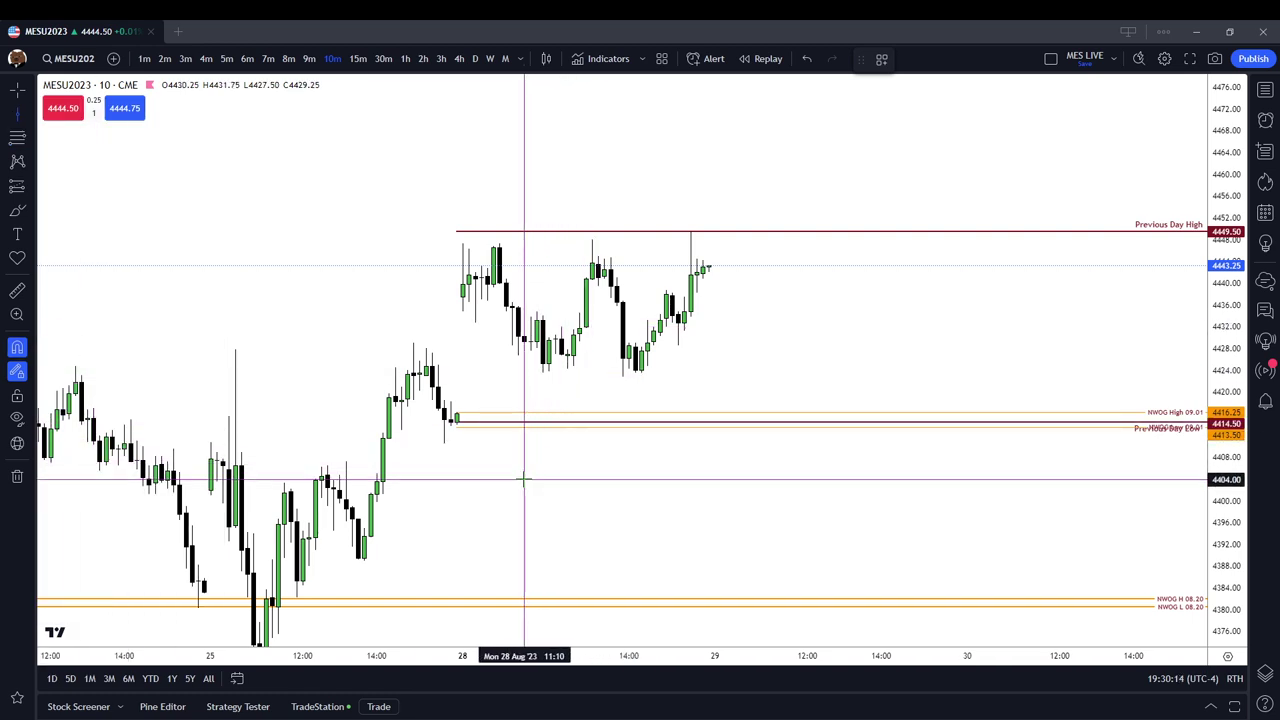
left_click(555, 484)
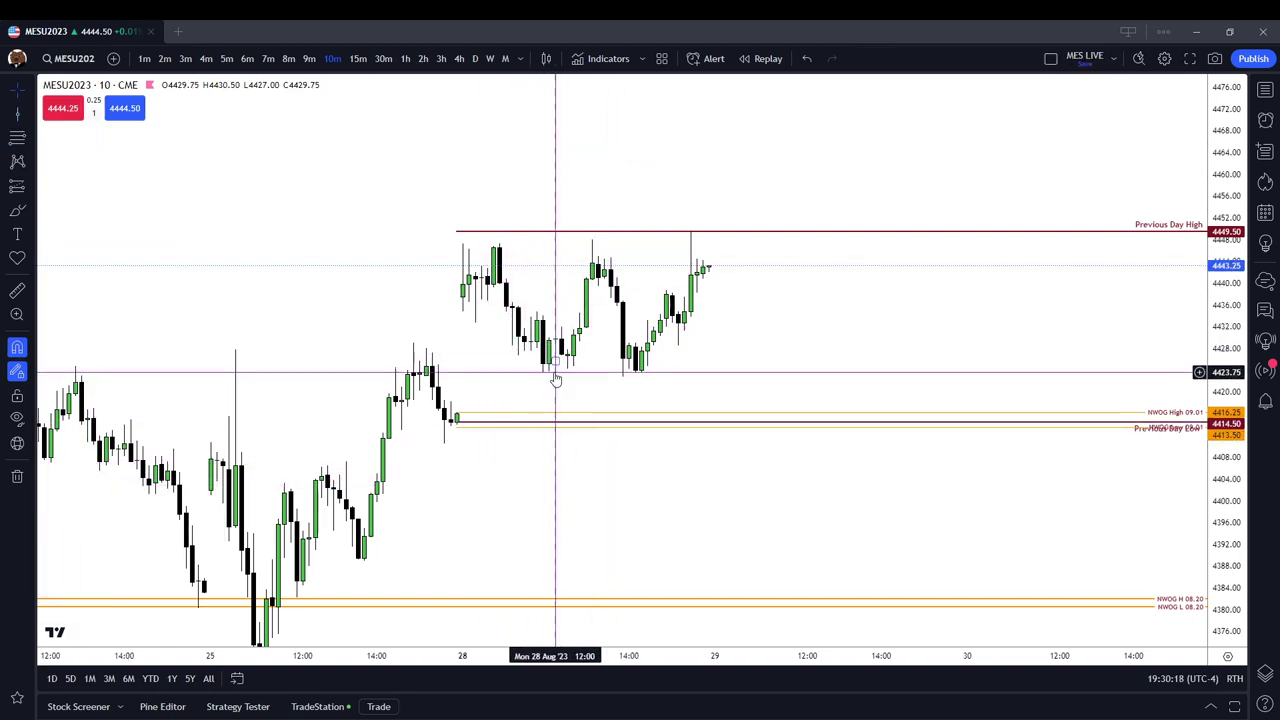
Step: Draw a Fib retracement across the opening gap from 4416.25 to the first 28 August candle's low, and place a vertical line at 13:30
left_click(456, 413)
left_click(463, 312)
left_click(394, 252)
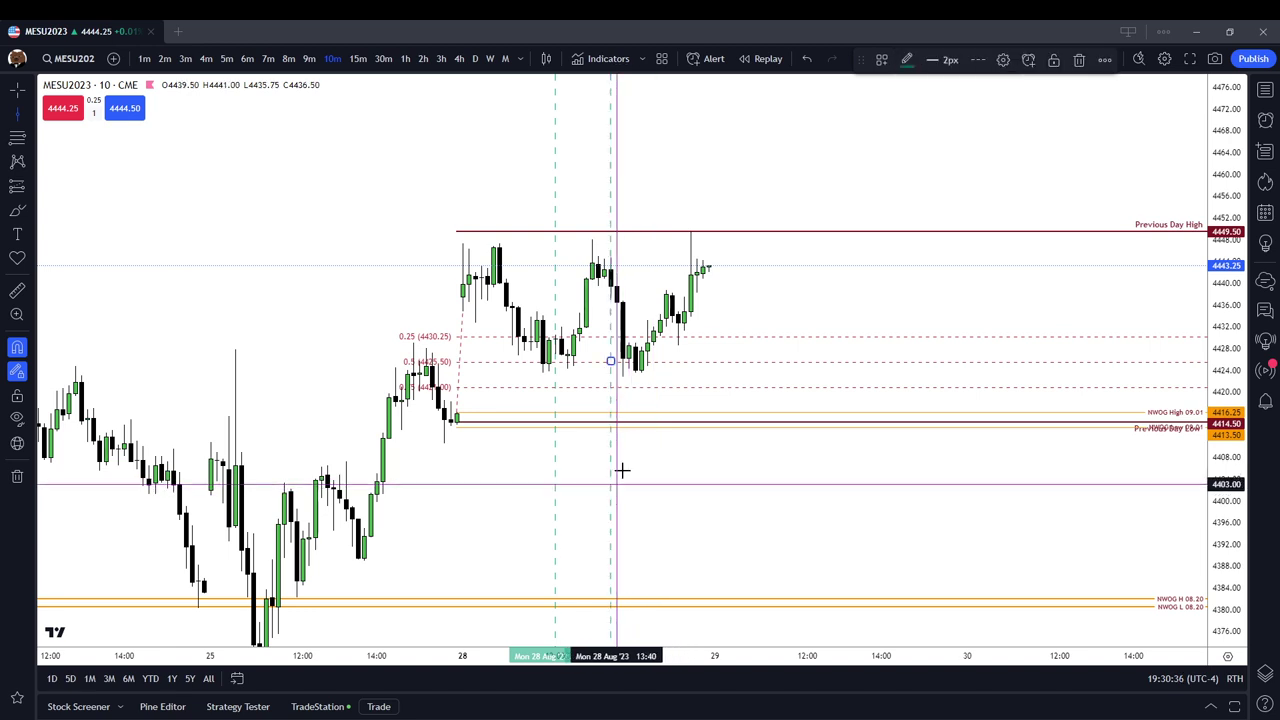
left_click(618, 468)
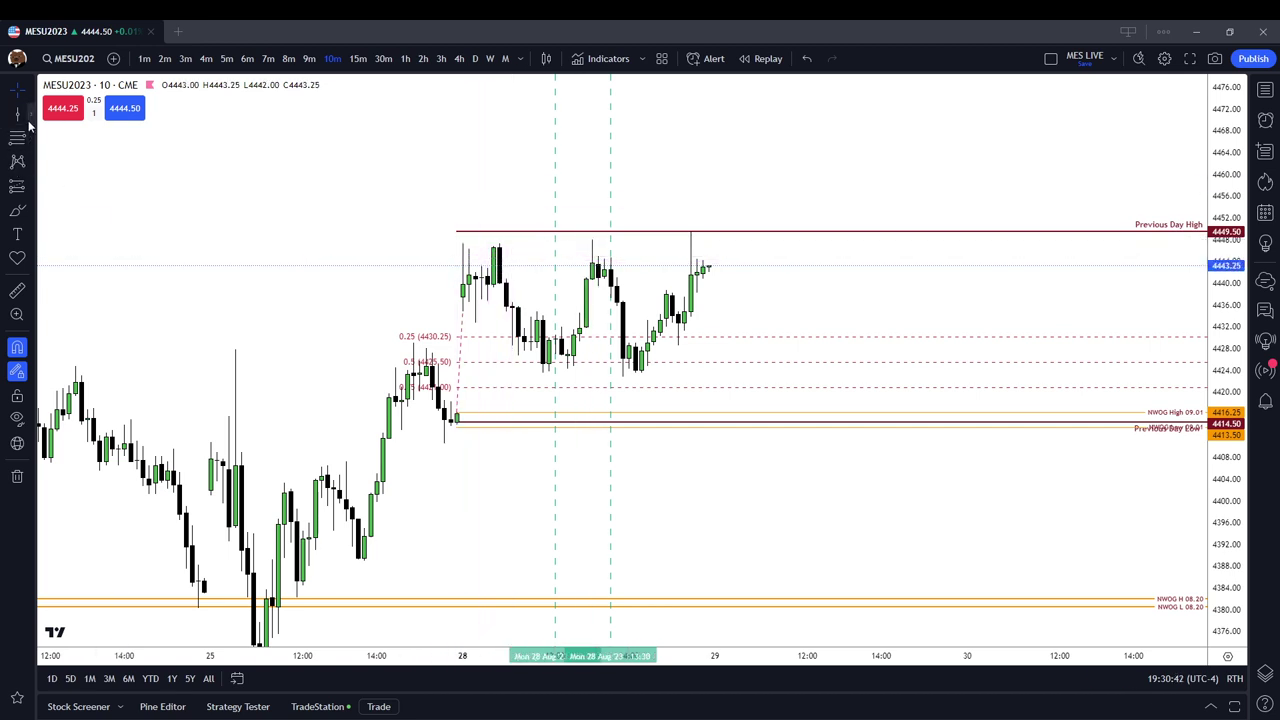
Step: Mark the morning highs of 28 August just below the Previous Day High with the Highlighter, and delete the mark
left_click(32, 209)
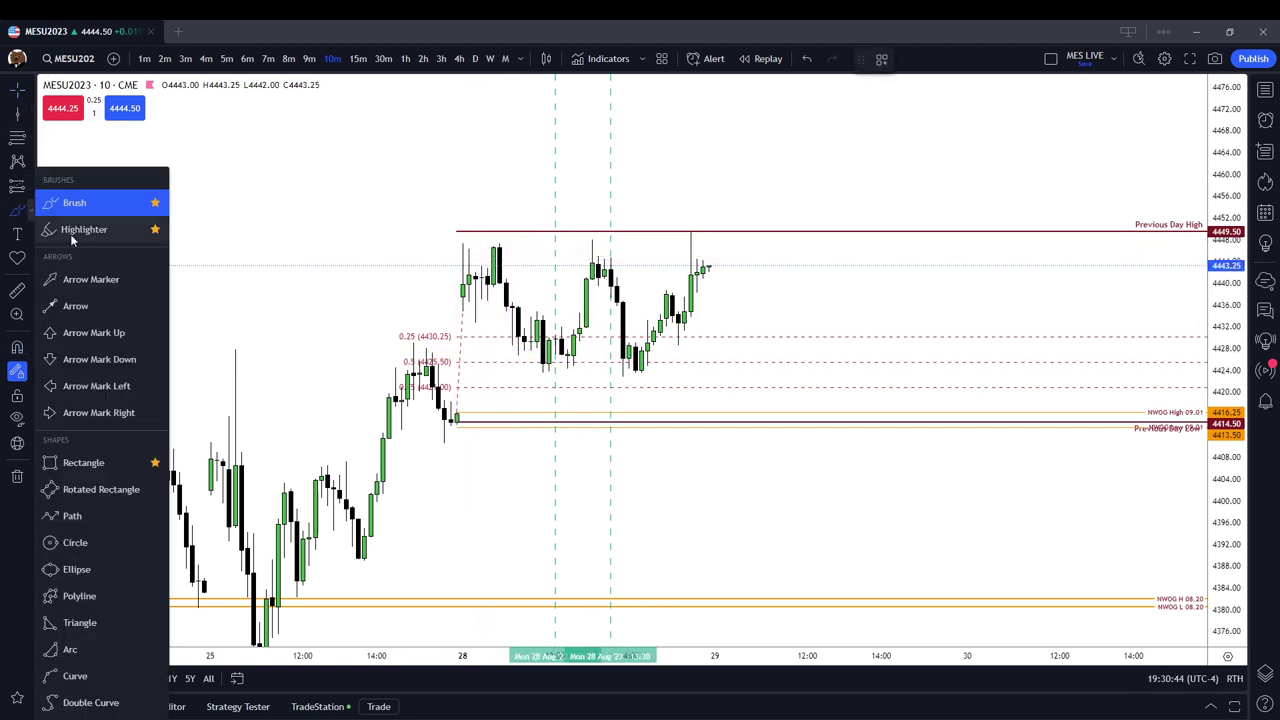
left_click(101, 230)
left_click_drag(455, 242, 523, 243)
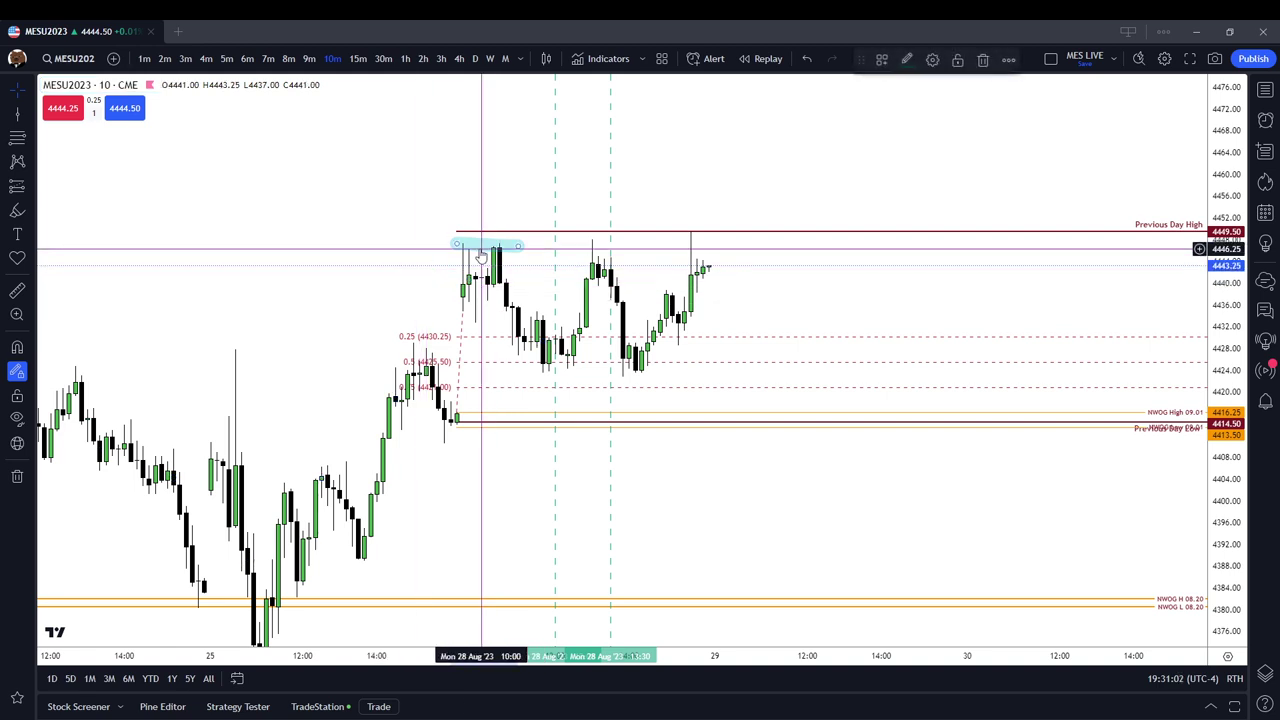
left_click(985, 60)
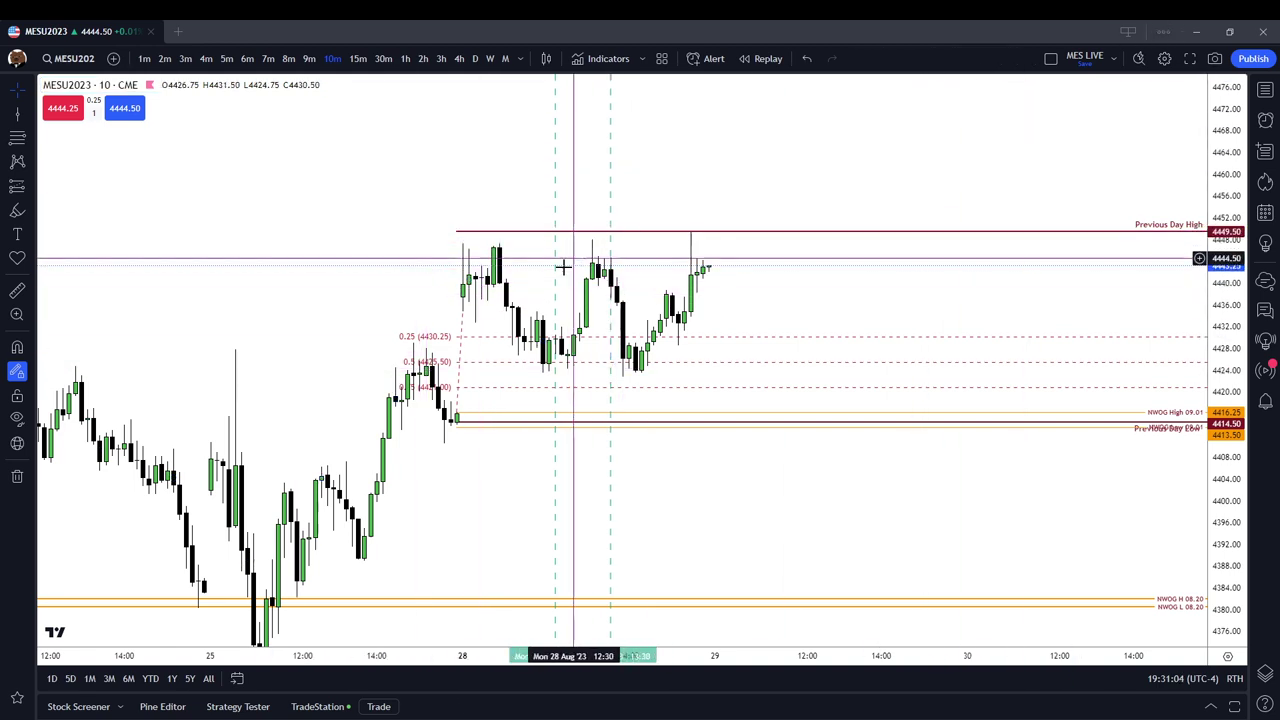
Step: Delete the opening gap's Fib retracement and move the 12:00 vertical line to 16:10 on 28 August
left_click(462, 323)
left_click(1024, 60)
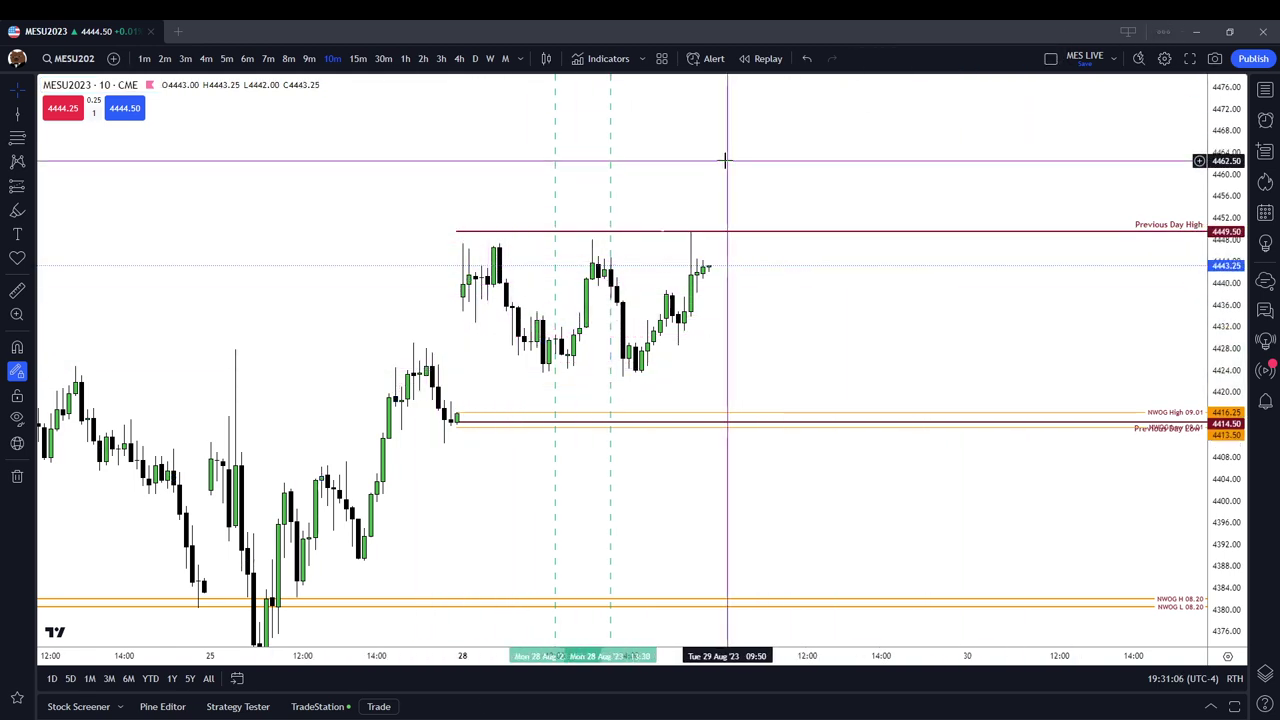
left_click_drag(705, 167, 710, 165)
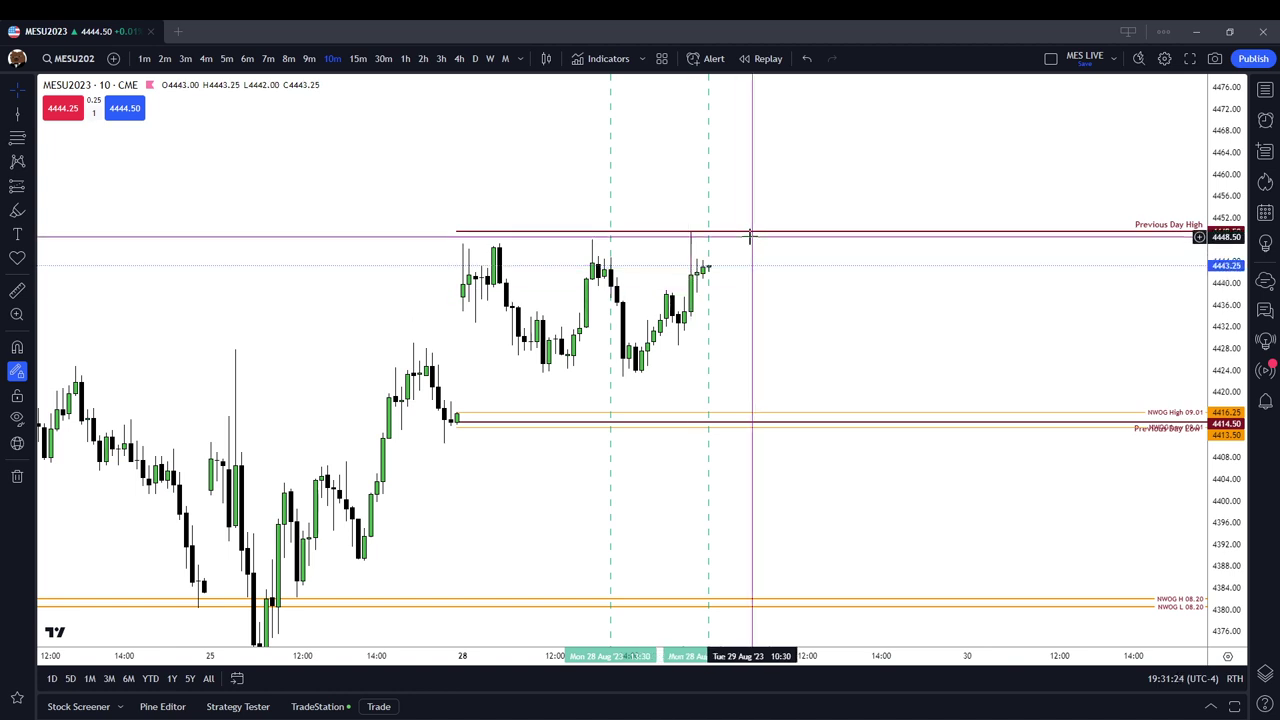
Step: Switch the chart session to electronic trading hours
left_click_drag(794, 291, 784, 271)
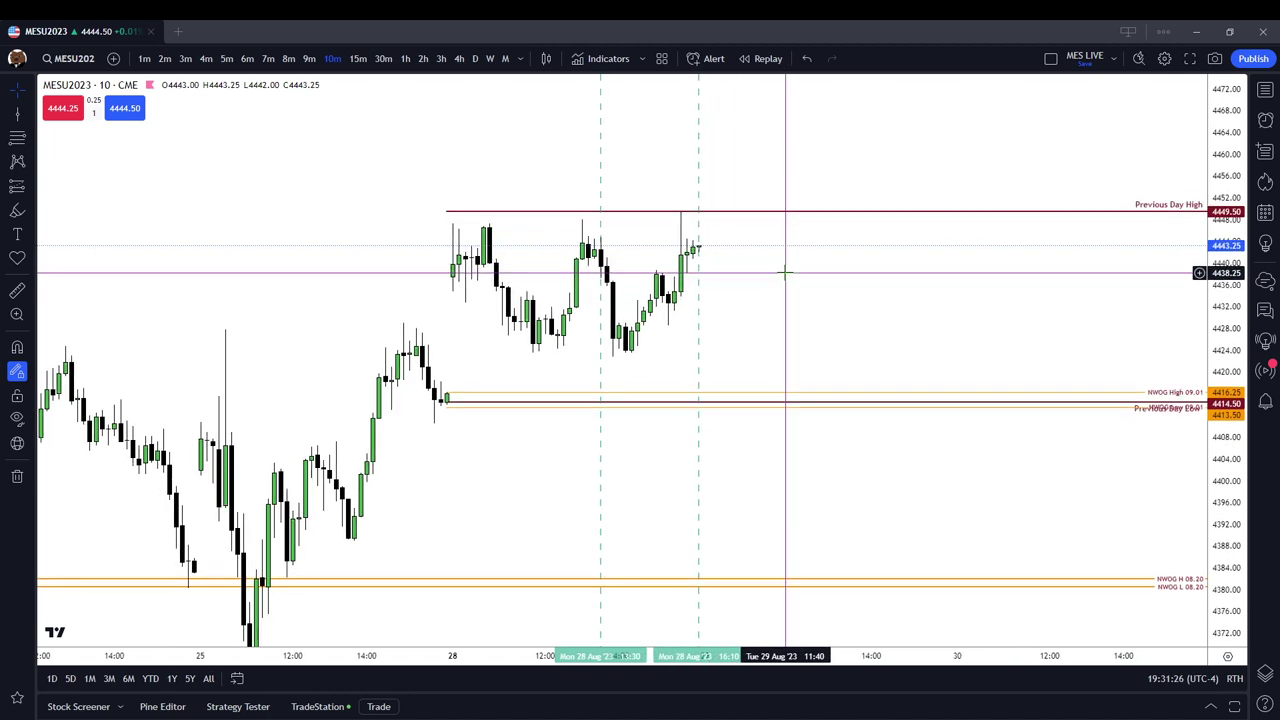
scroll(788, 275, "up", 2)
scroll(631, 249, "down", 2)
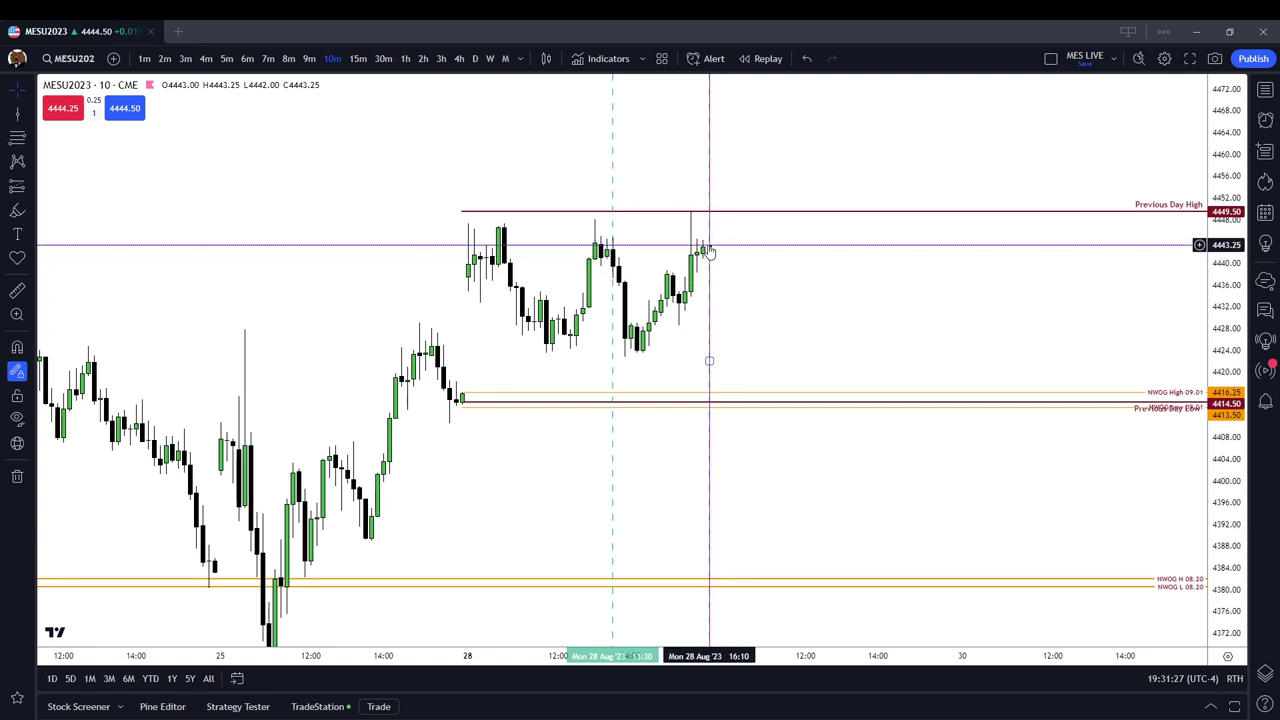
left_click_drag(775, 280, 762, 266)
left_click_drag(1233, 250, 1230, 324)
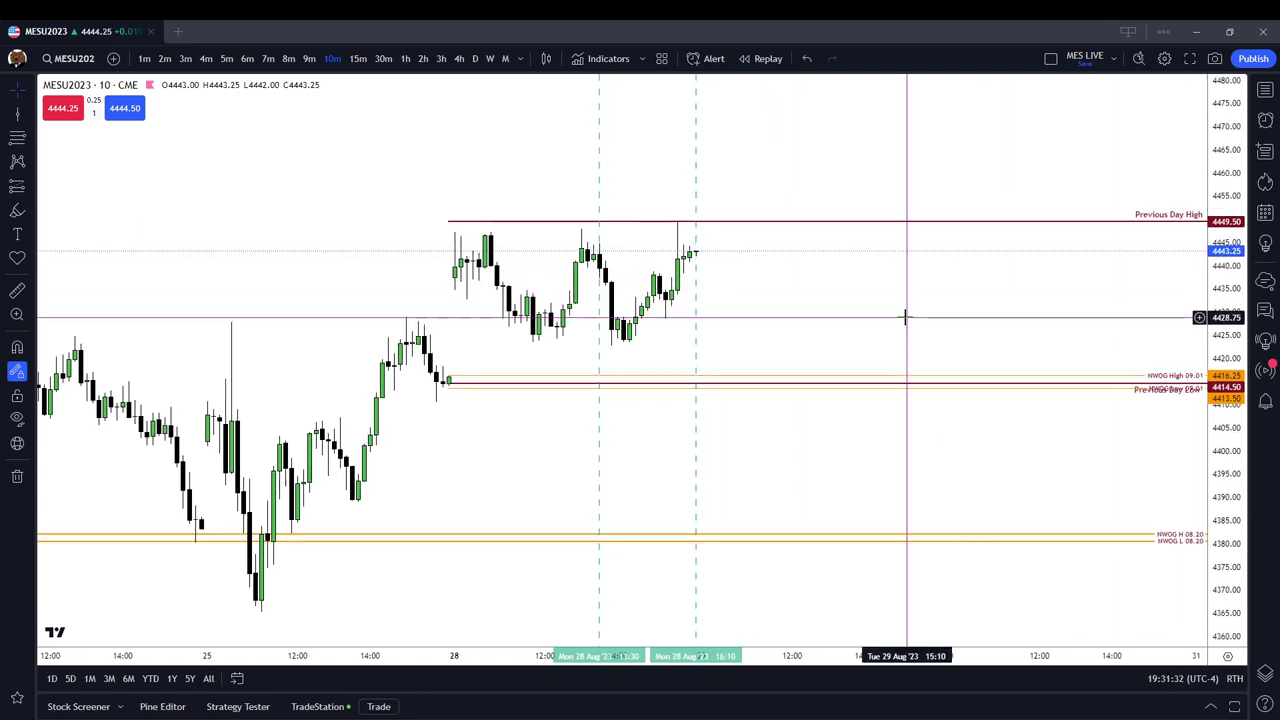
left_click_drag(906, 317, 907, 306)
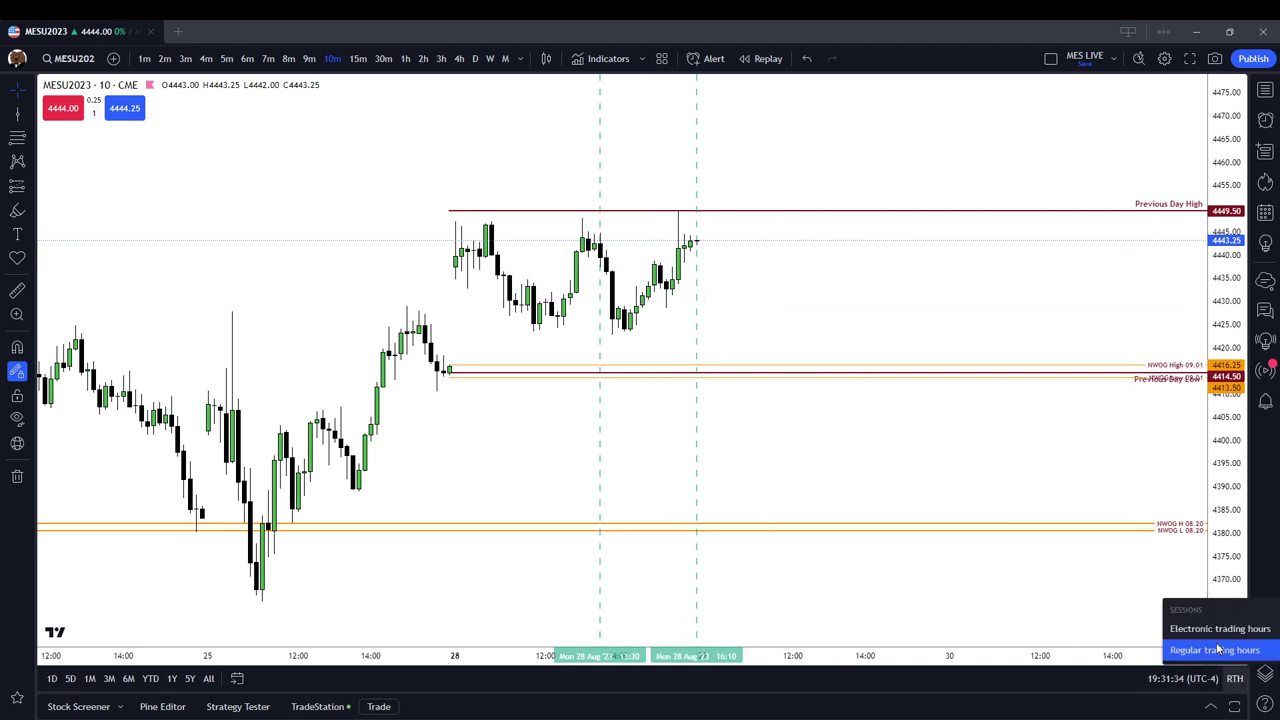
left_click(1217, 630)
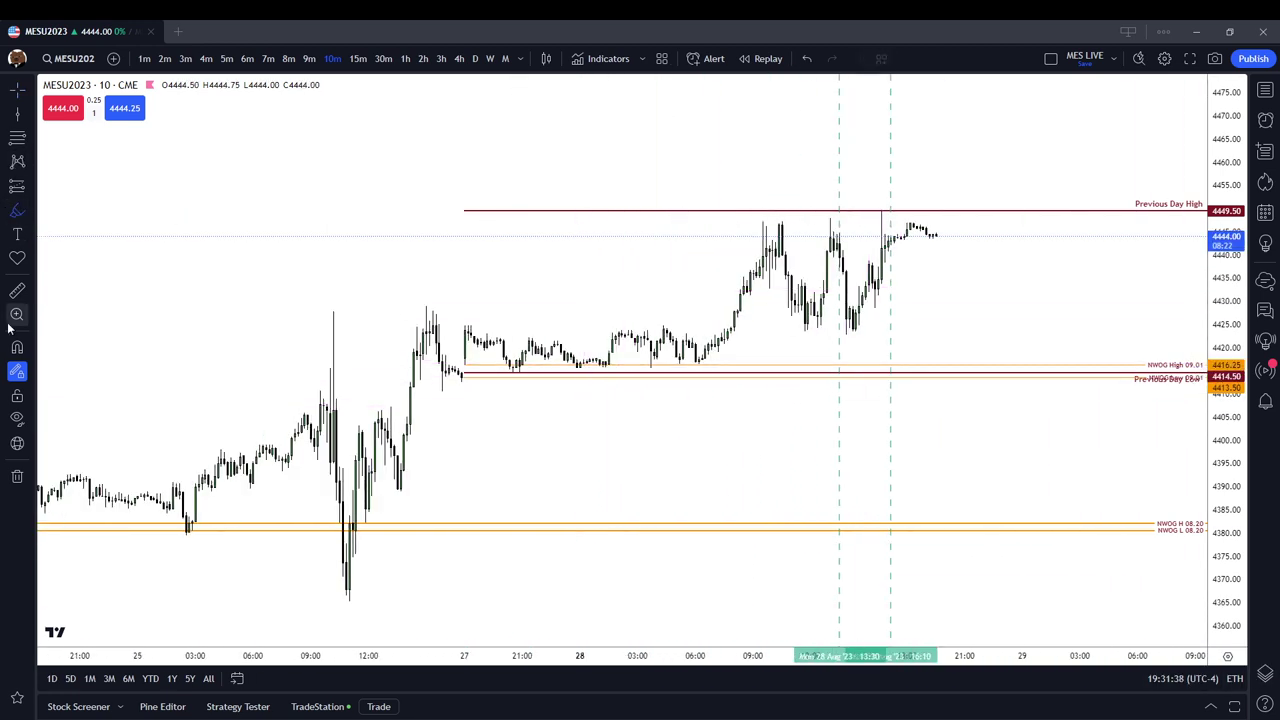
Step: Highlight the overnight lows resting on the NWOG High 09.01 and Previous Day Low levels, and delete the highlight
left_click_drag(500, 372, 714, 369)
left_click_drag(1127, 300, 1045, 263)
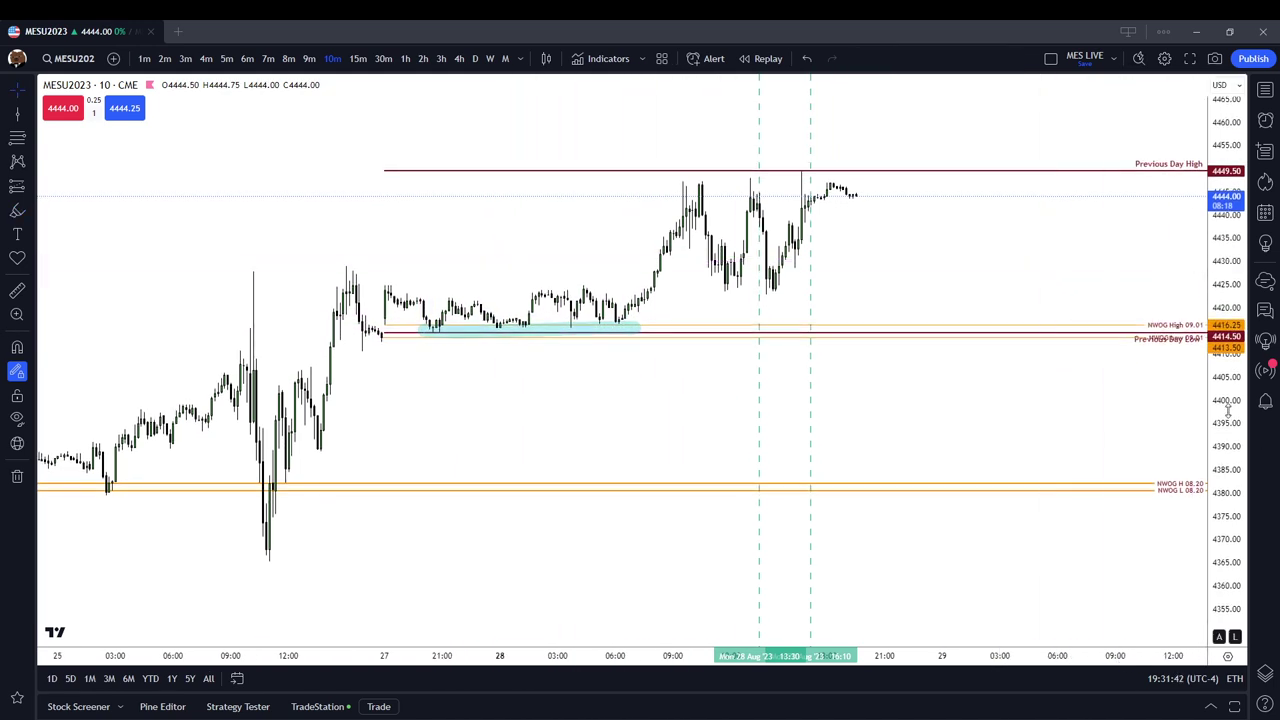
left_click_drag(1228, 410, 1199, 325)
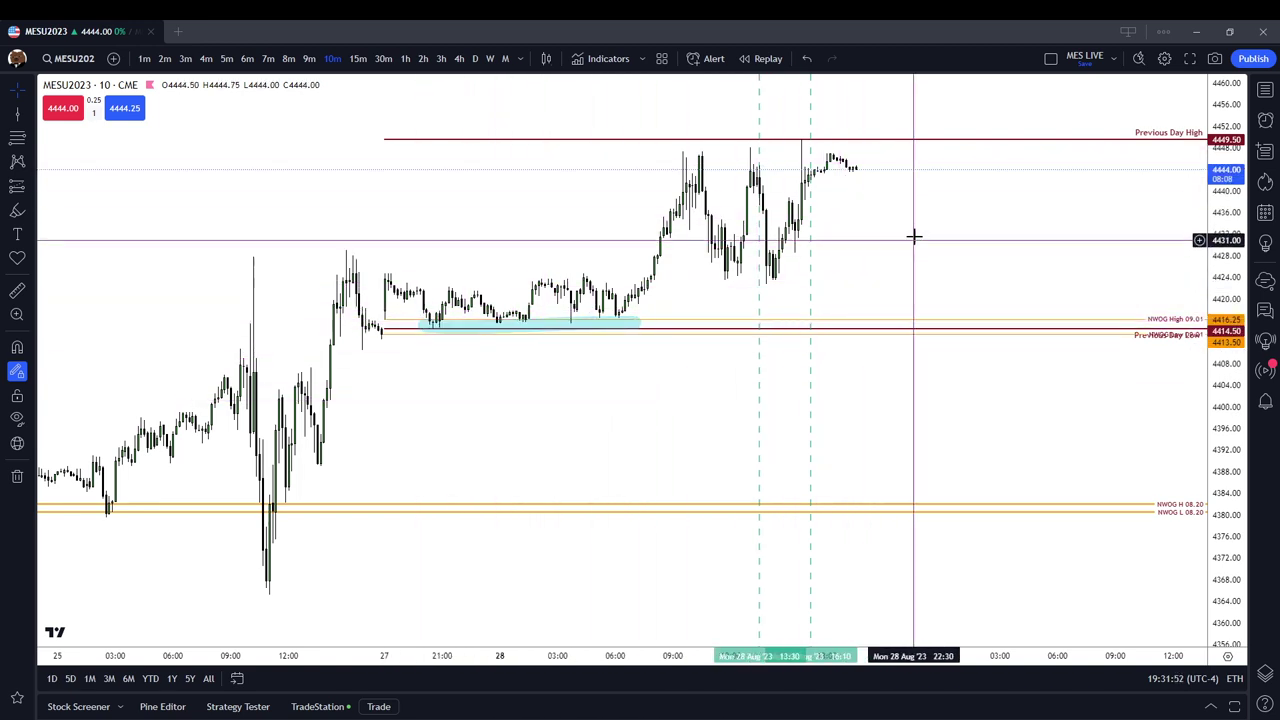
left_click_drag(914, 237, 827, 286)
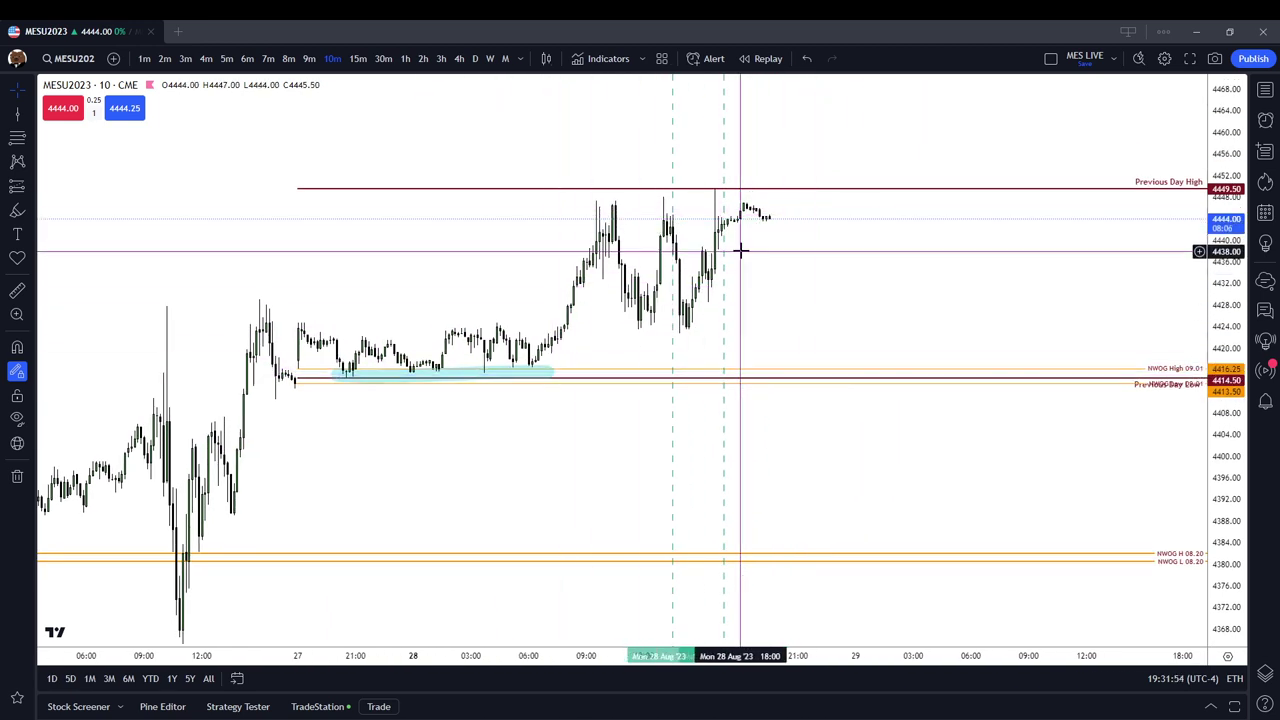
left_click(532, 376)
left_click(982, 62)
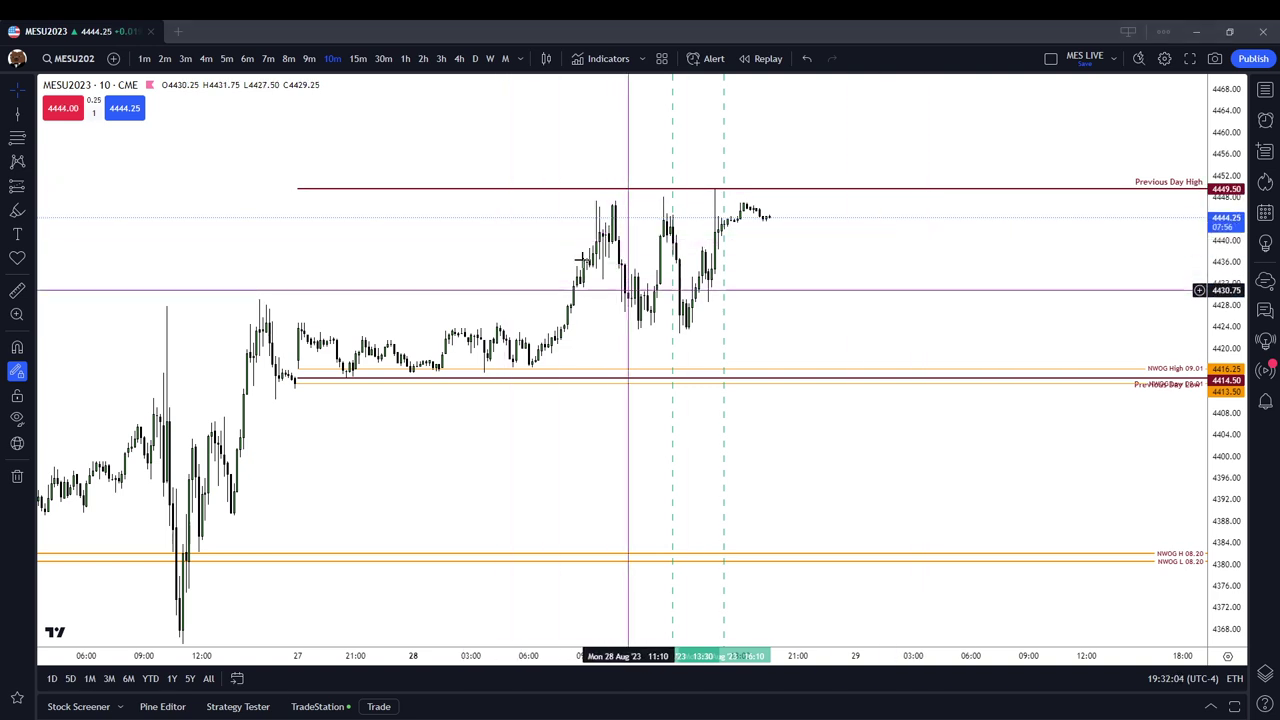
Step: Switch the chart to the daily timeframe and examine the August candles around the previous day high and low
left_click(476, 58)
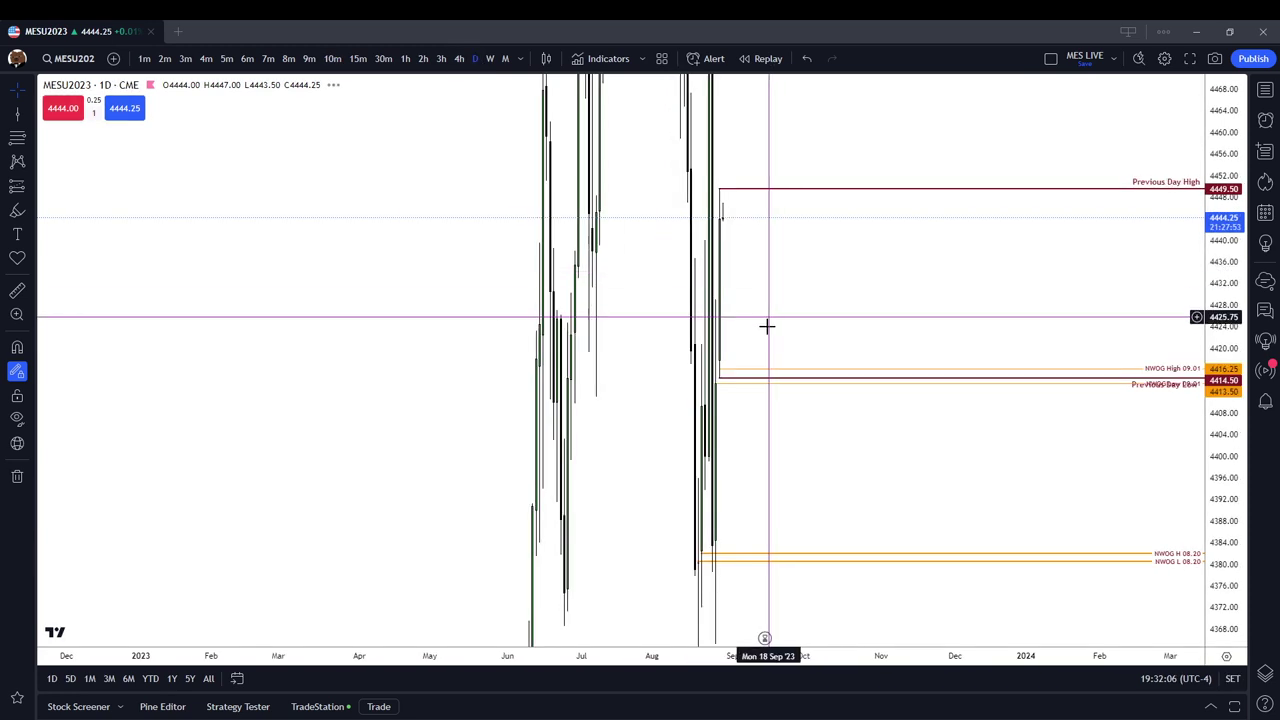
left_click_drag(1227, 250, 1227, 525)
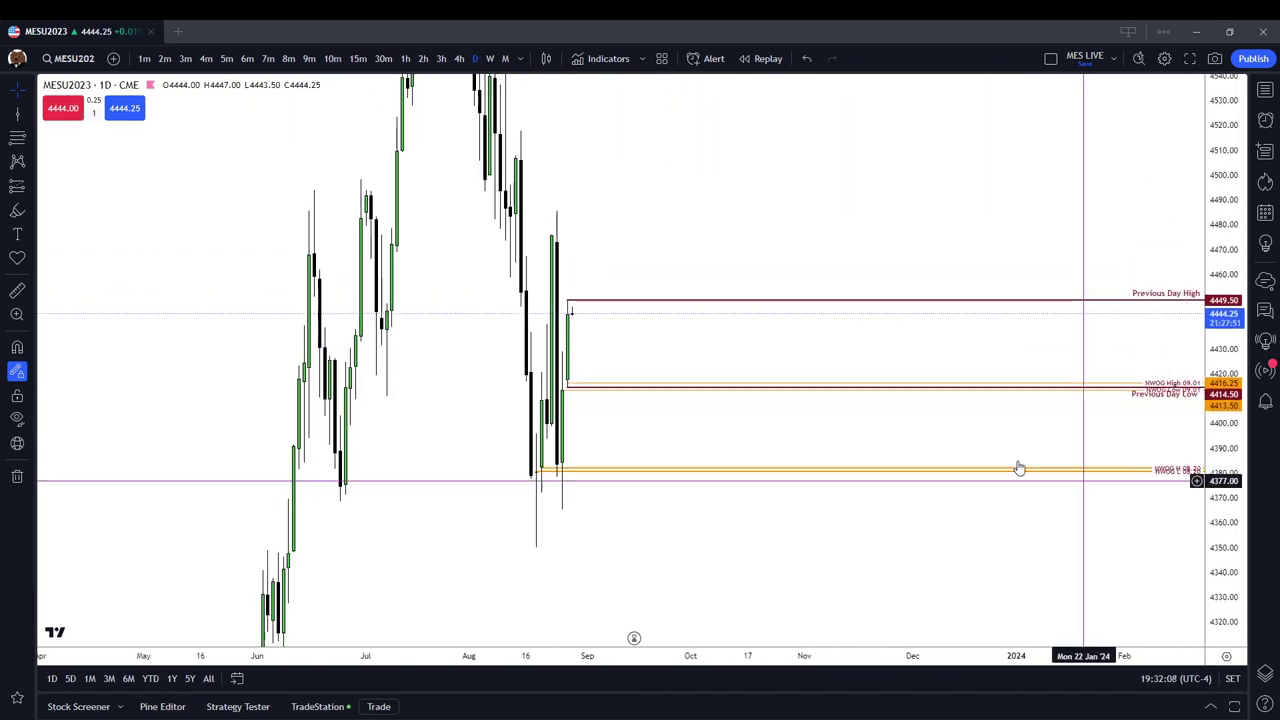
scroll(640, 390, "up", 1)
left_click_drag(520, 258, 652, 270)
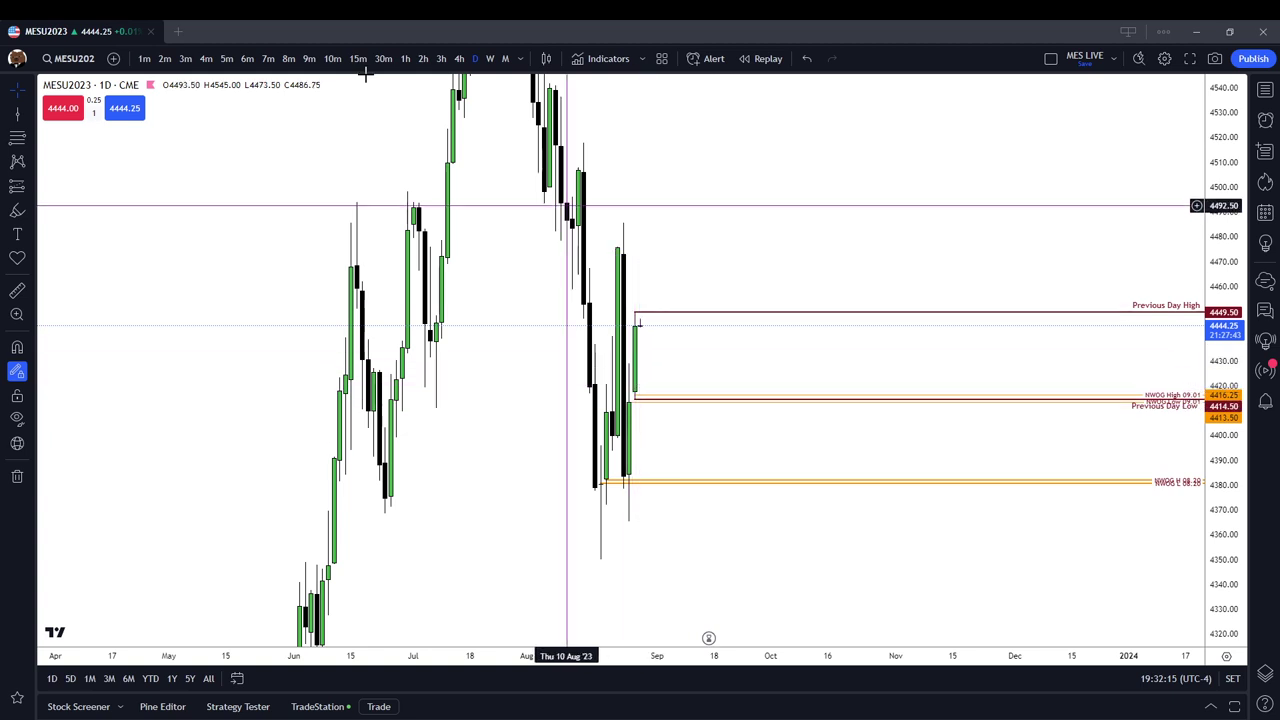
Step: Switch the chart to the 5-minute timeframe and rescale it to fit the overnight and 28 August price action
left_click(226, 58)
scroll(646, 420, "up", 5)
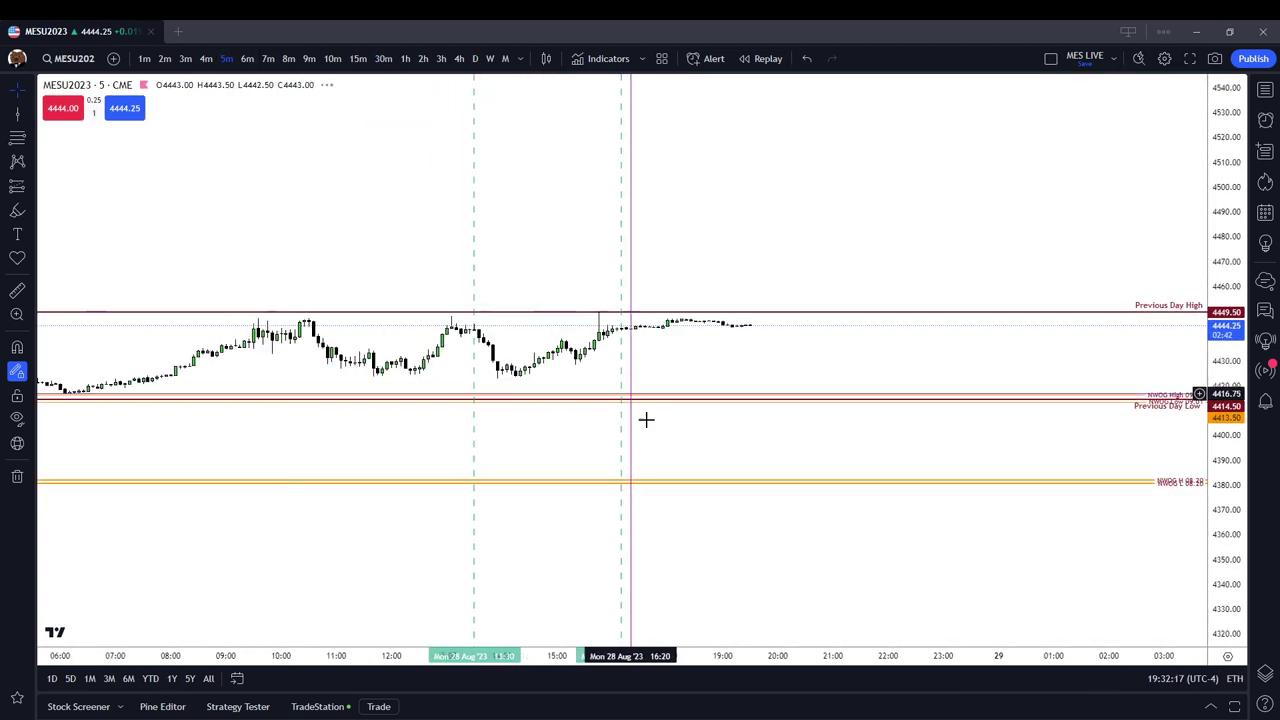
left_click_drag(1235, 598, 1235, 170)
scroll(623, 277, "up", 2)
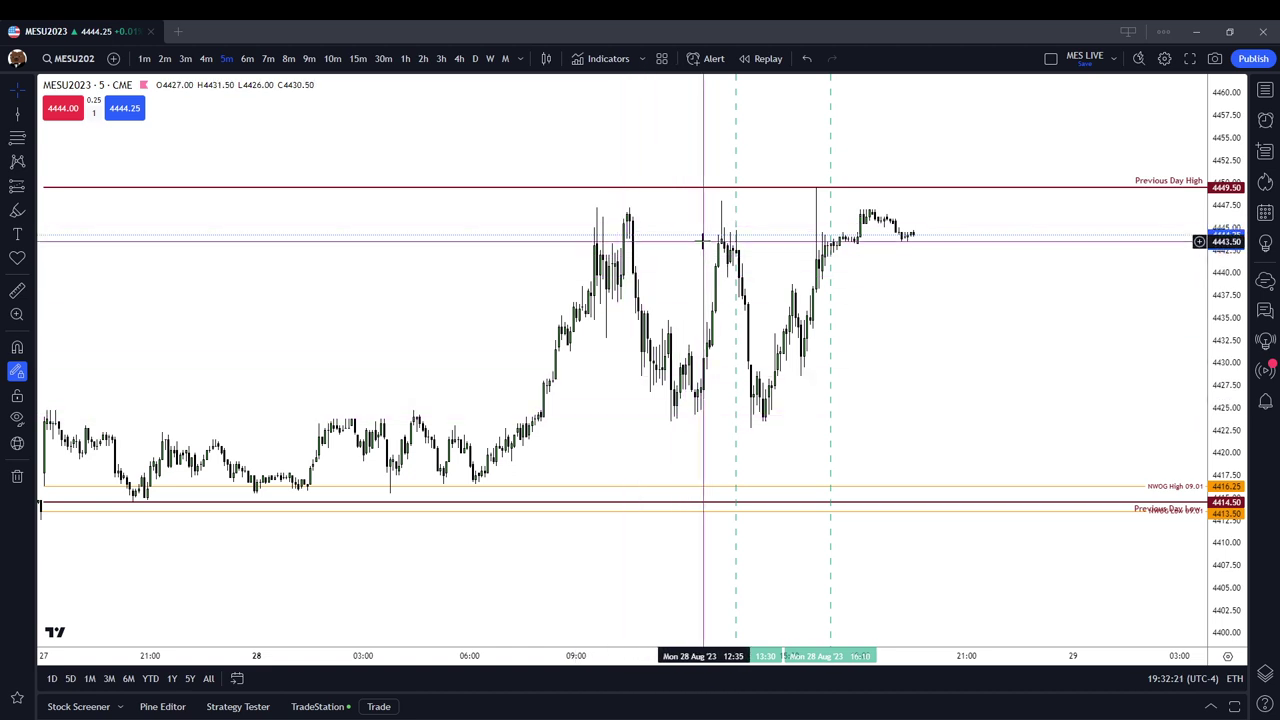
Step: Highlight the overnight lows from about 20:00 on 27 August to 06:30 on 28 August, and delete the highlight
scroll(875, 190, "up", 1)
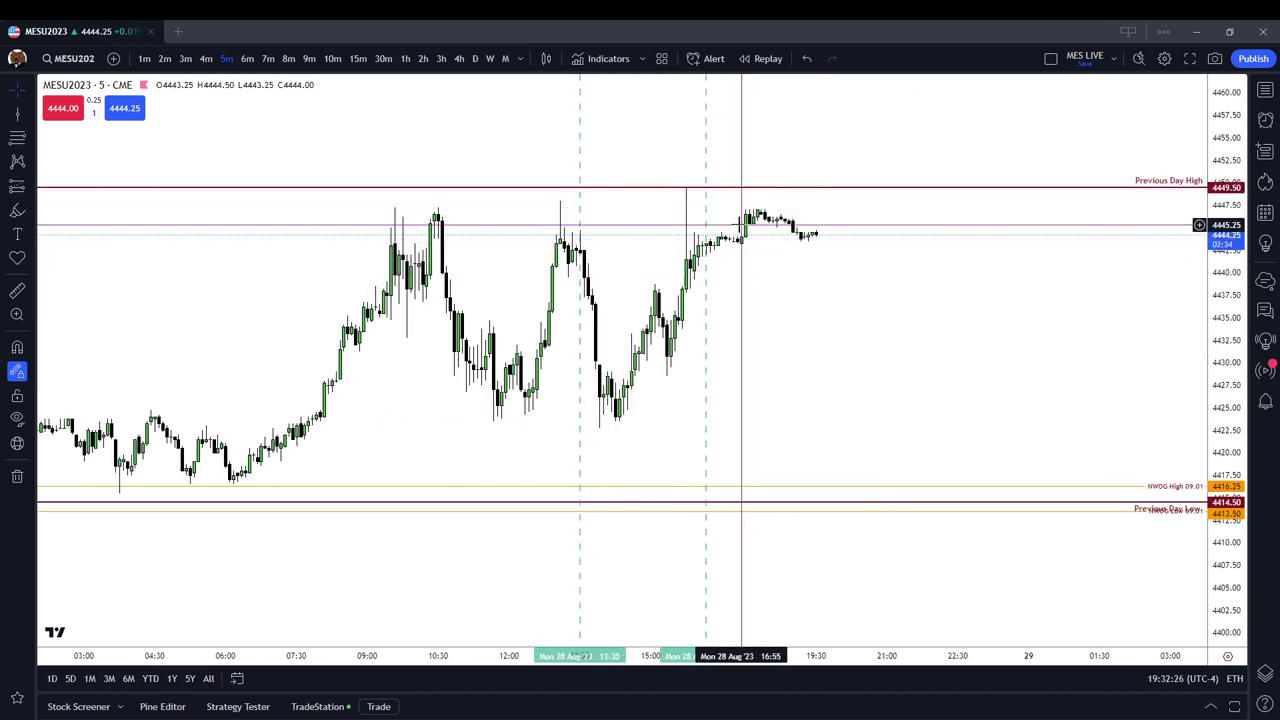
scroll(871, 274, "down", 2)
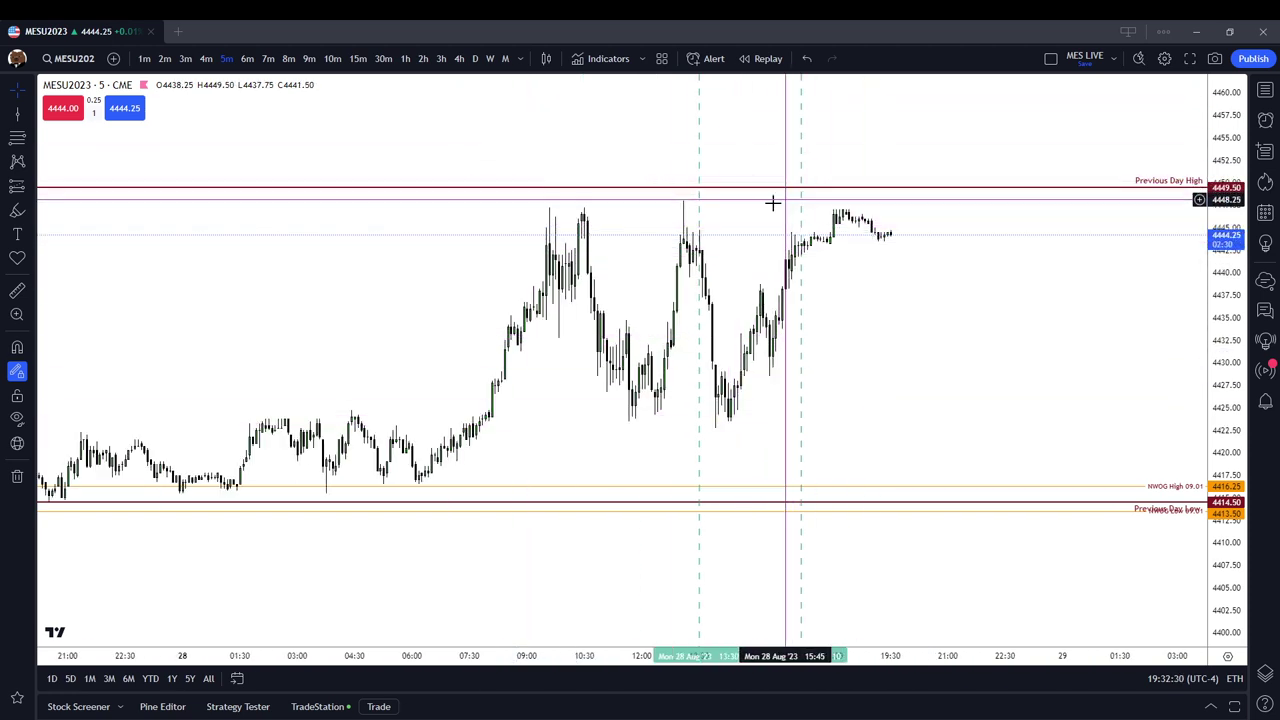
scroll(392, 533, "down", 2)
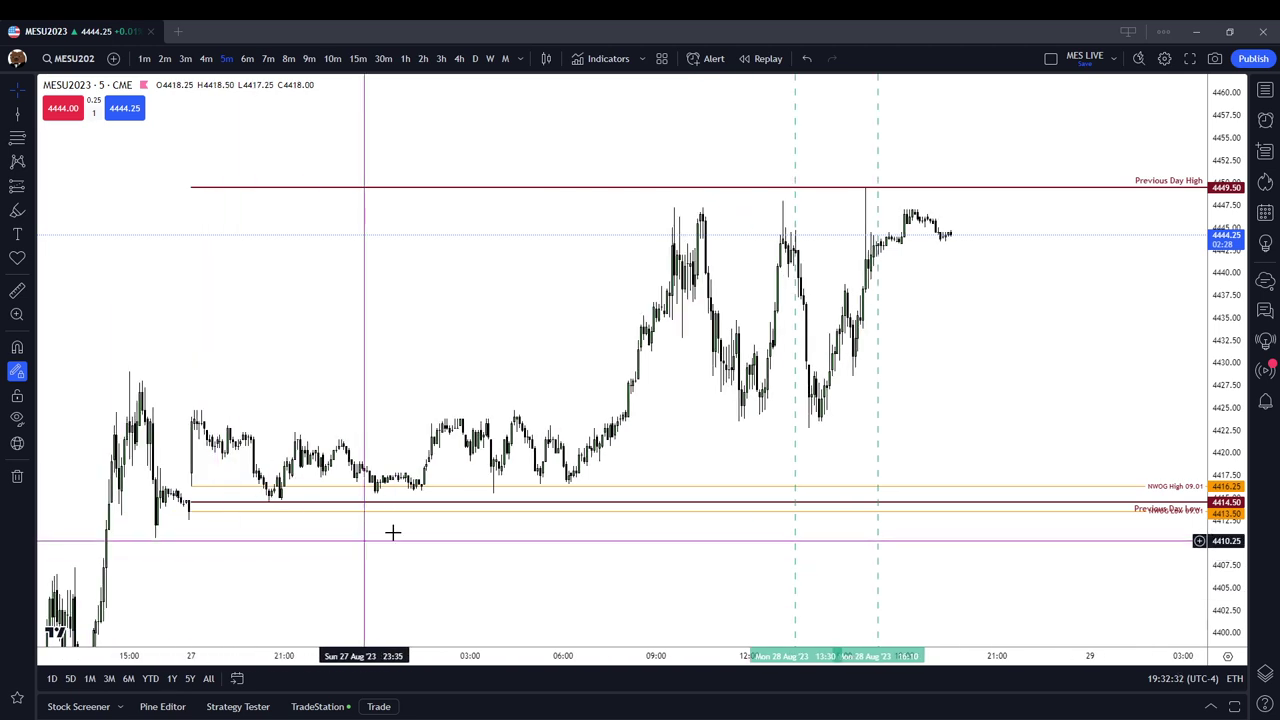
left_click(17, 209)
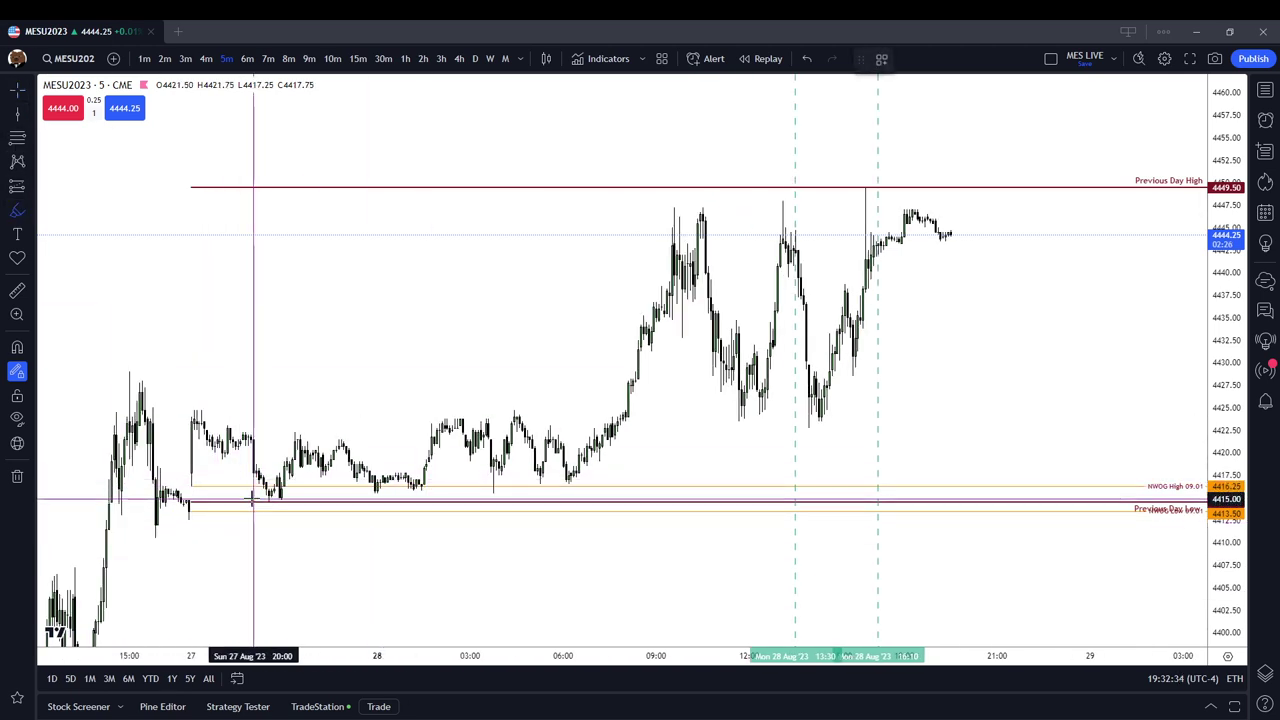
left_click_drag(257, 497, 578, 497)
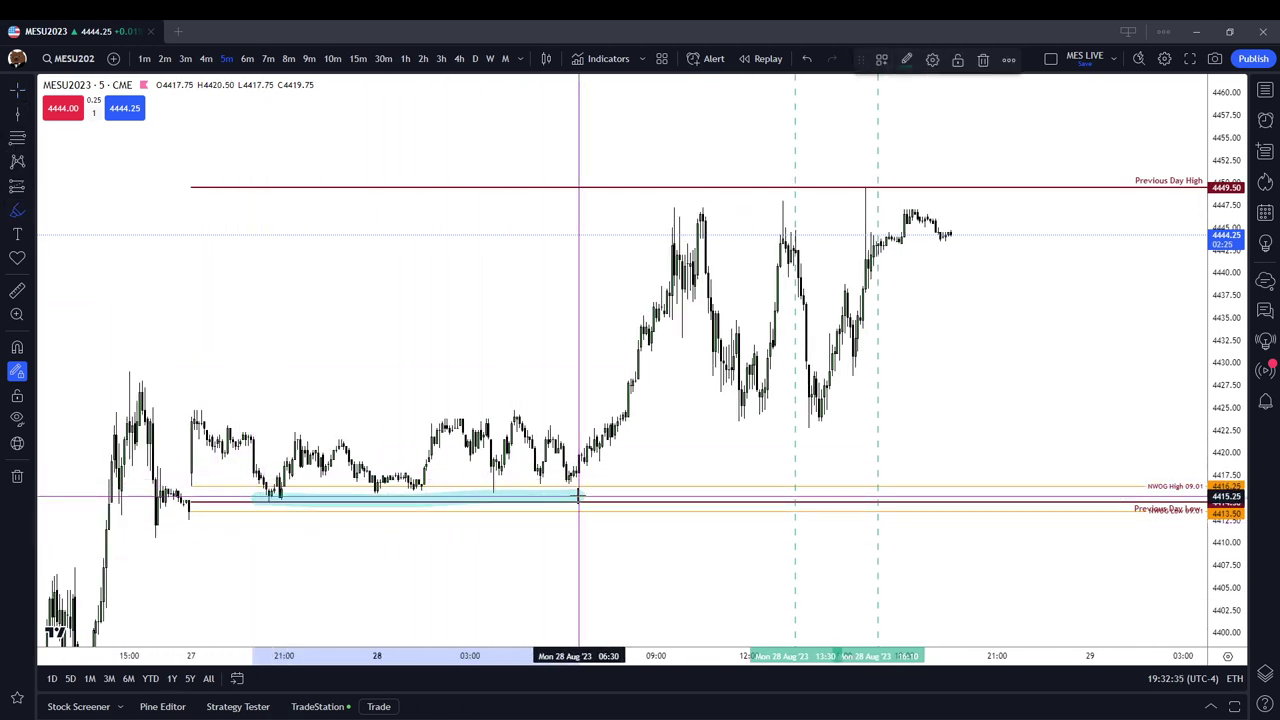
left_click(983, 62)
Step: Turn on the display of positions with profit and loss in the chart's trading settings
right_click(962, 345)
left_click(968, 674)
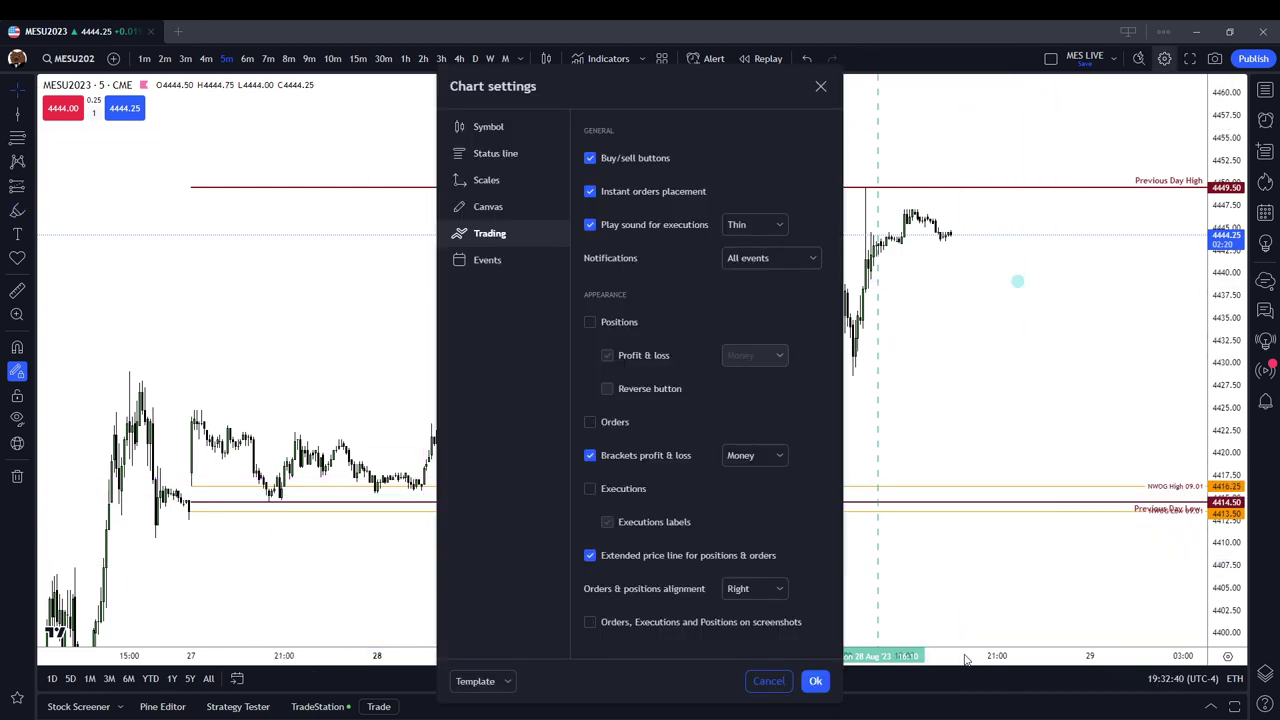
left_click(620, 323)
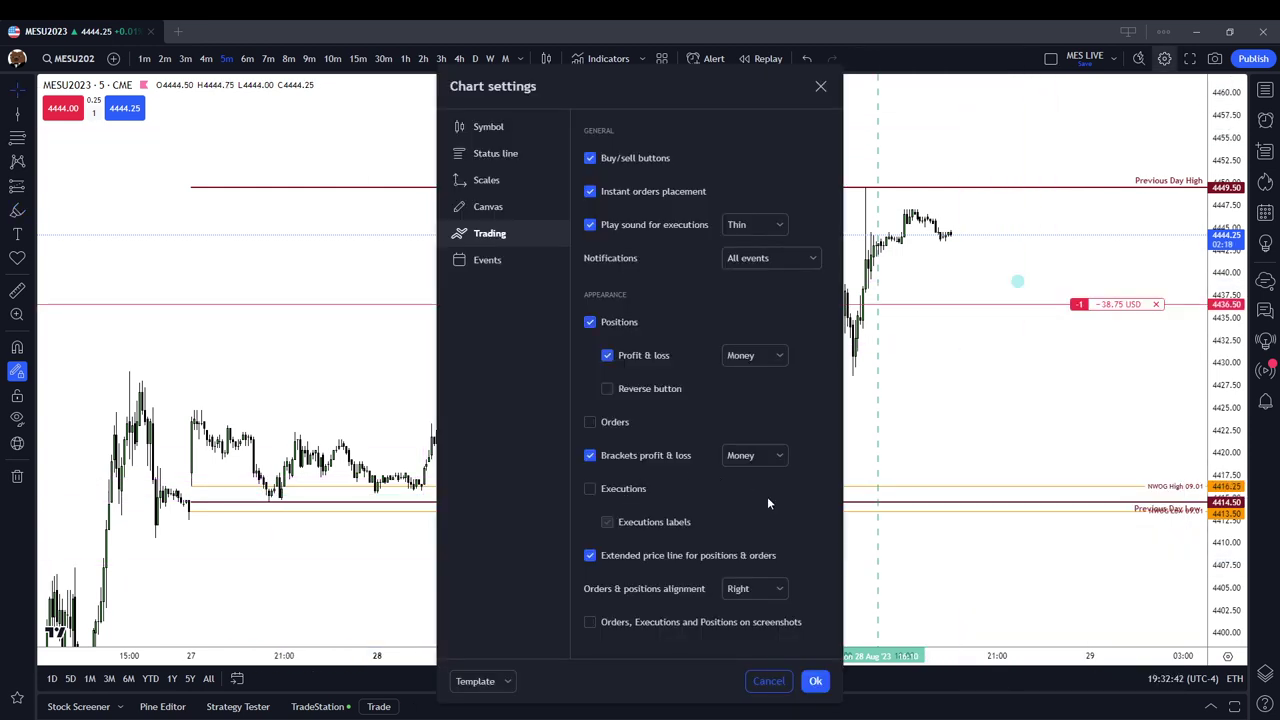
left_click(815, 680)
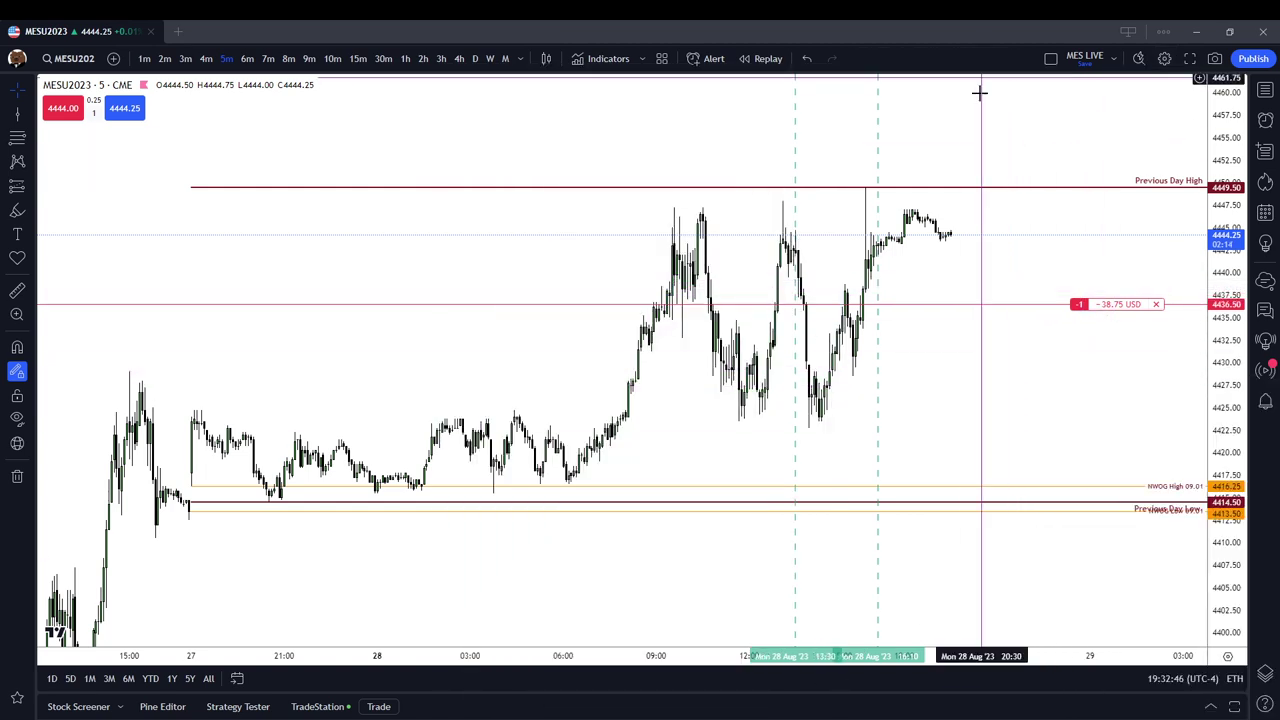
Step: Switch the chart to the 10-minute timeframe and compress the price scale to fit the 25 to 28 August price action
left_click_drag(980, 92, 927, 144)
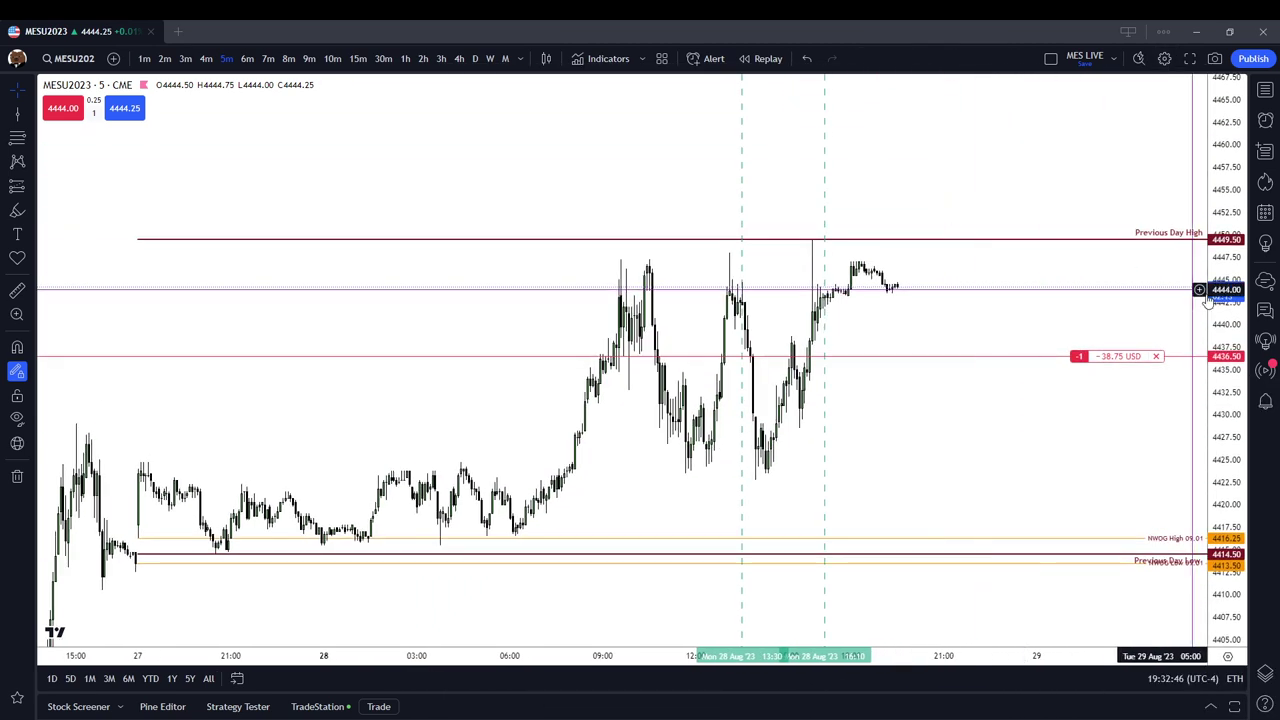
left_click(332, 58)
left_click_drag(1240, 420, 1250, 541)
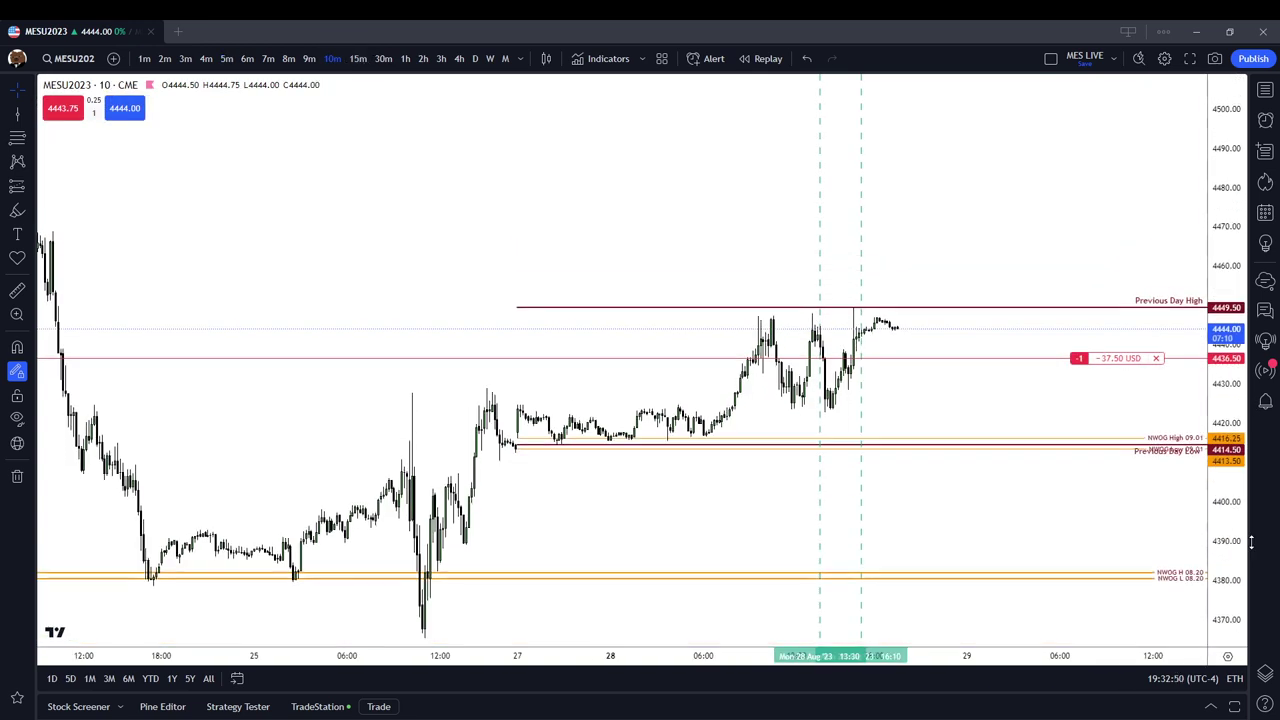
right_click(953, 493)
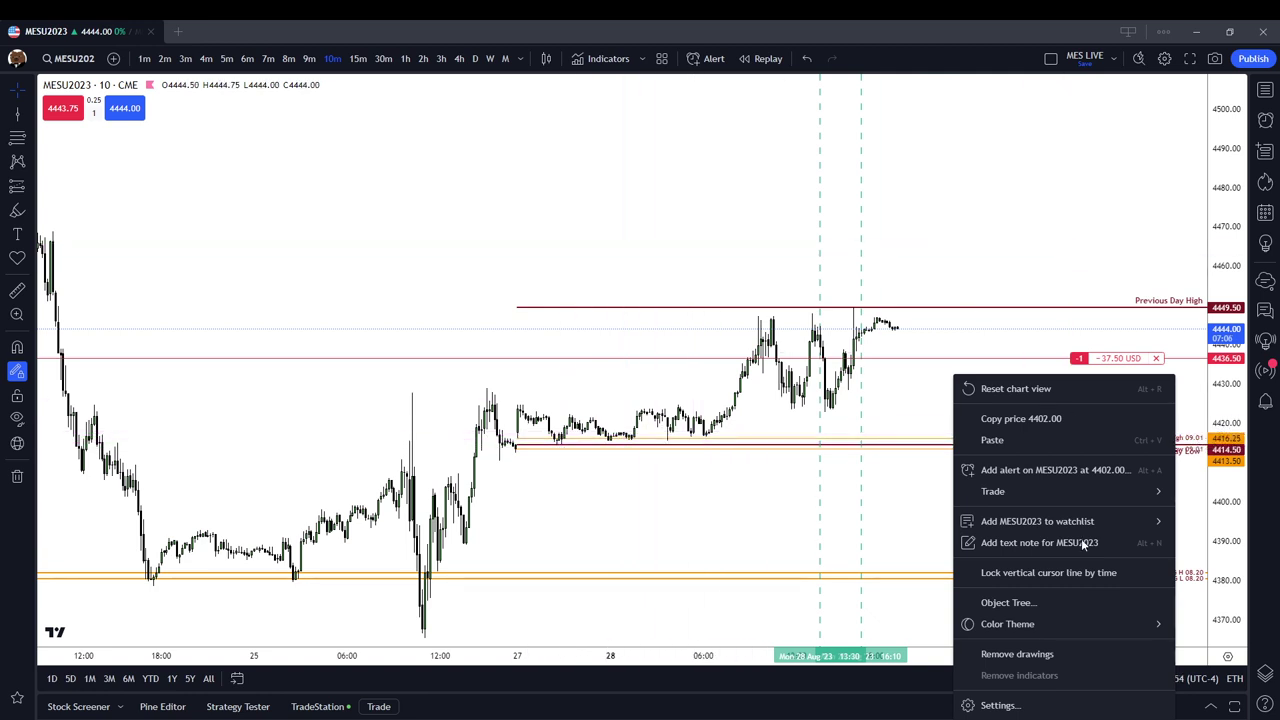
left_click(674, 543)
left_click_drag(674, 543, 604, 542)
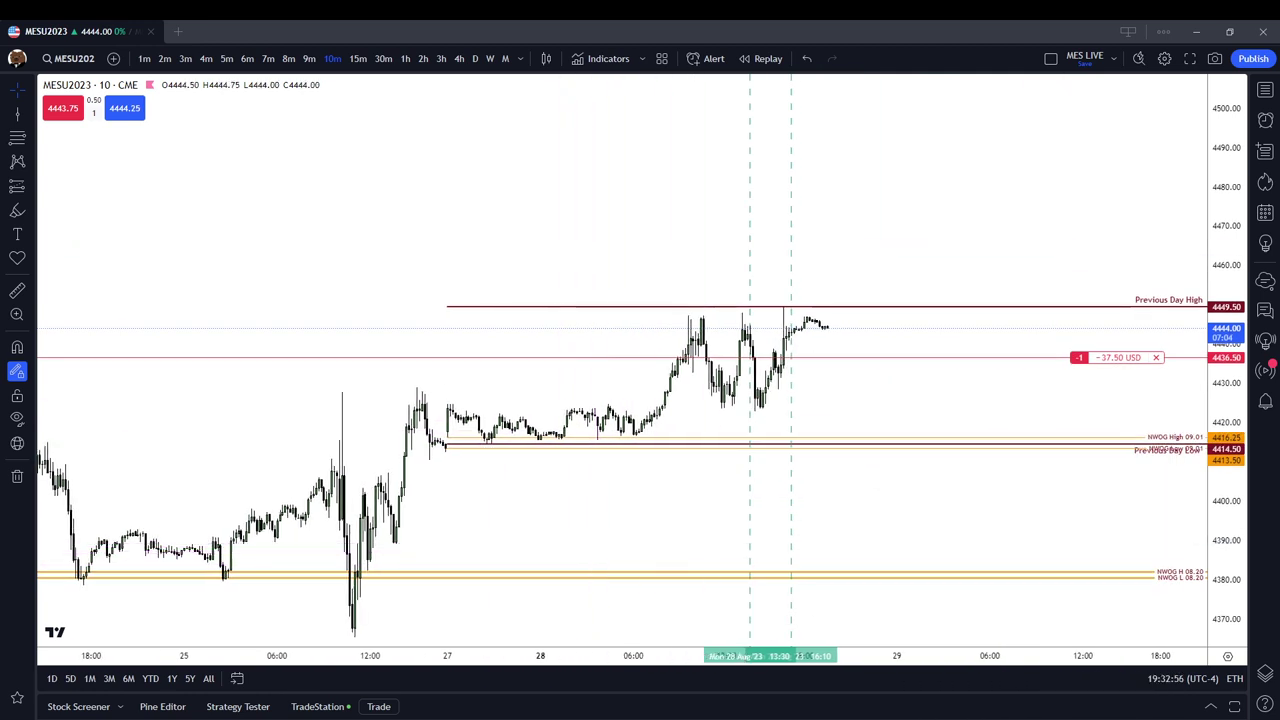